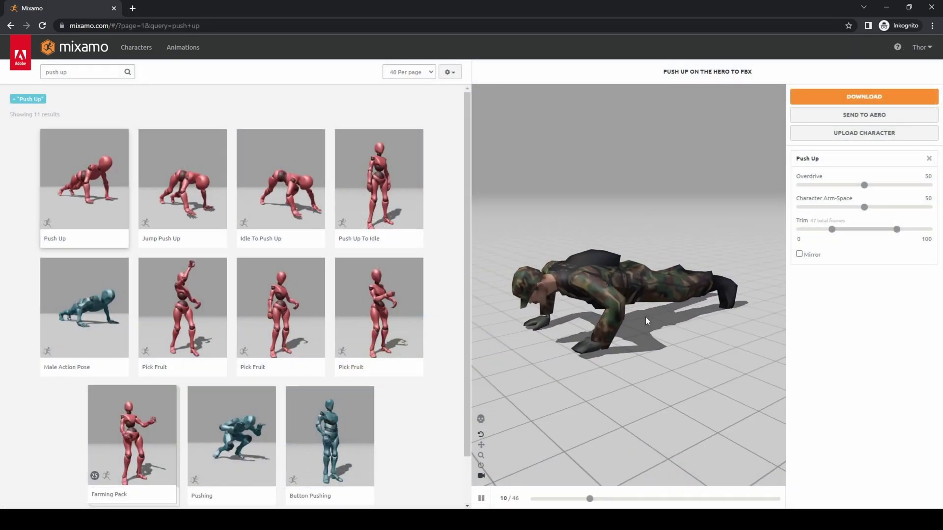
Set Overdrive to 73 and Character Arm-Space to 79 on the Push Up preview, then orbit it.
left_click(819, 185)
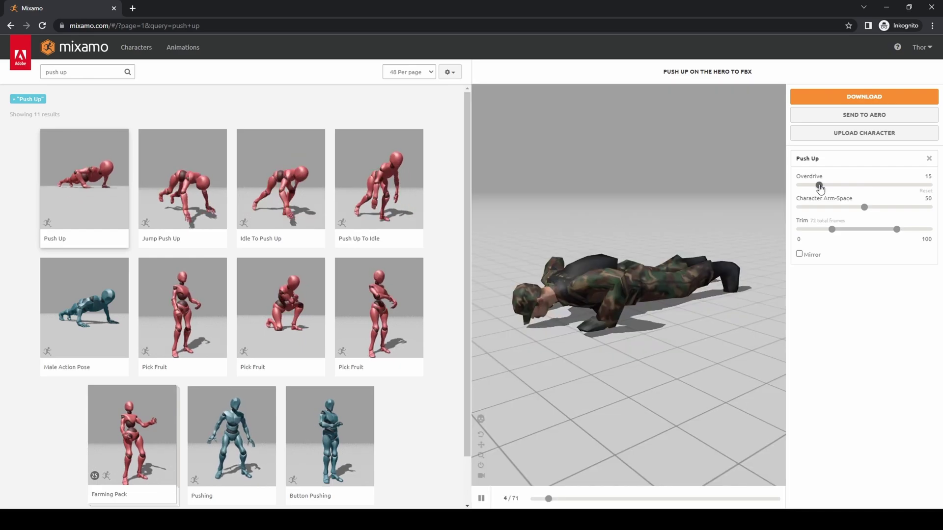
left_click(893, 185)
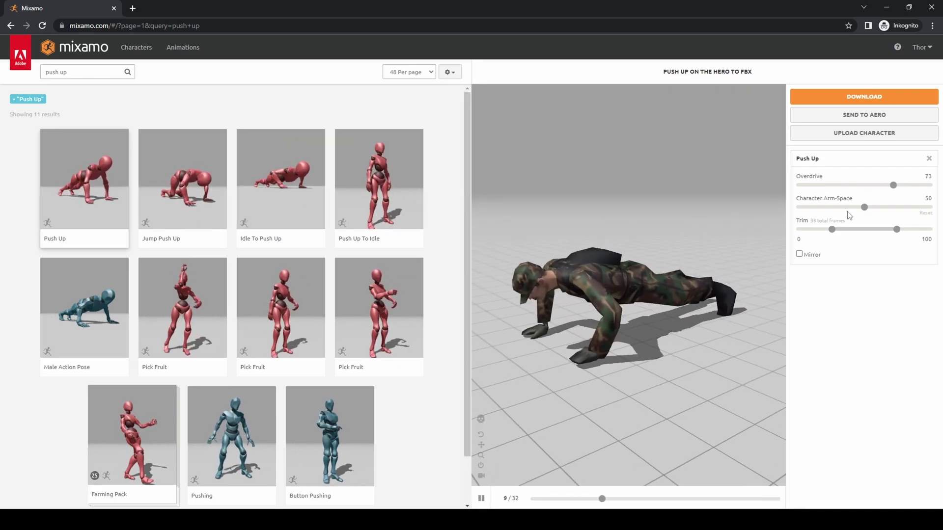
left_click(820, 208)
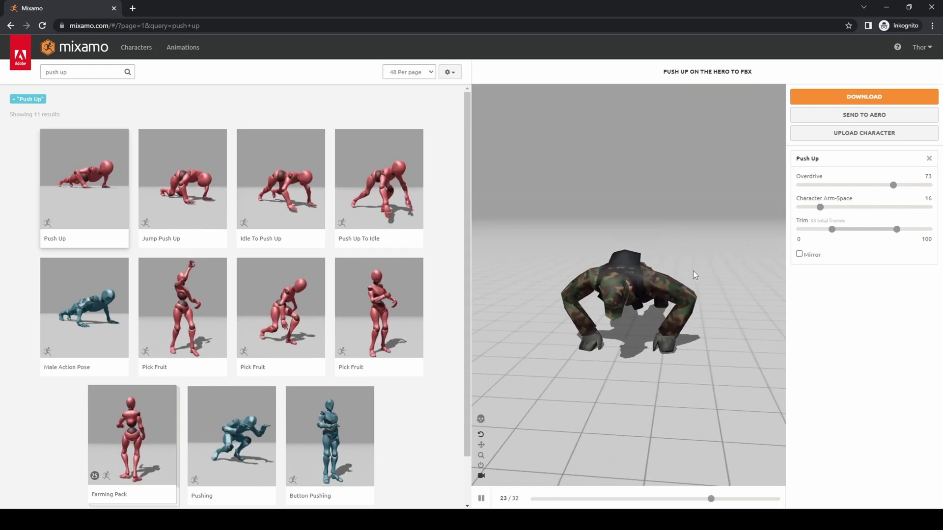
left_click(903, 207)
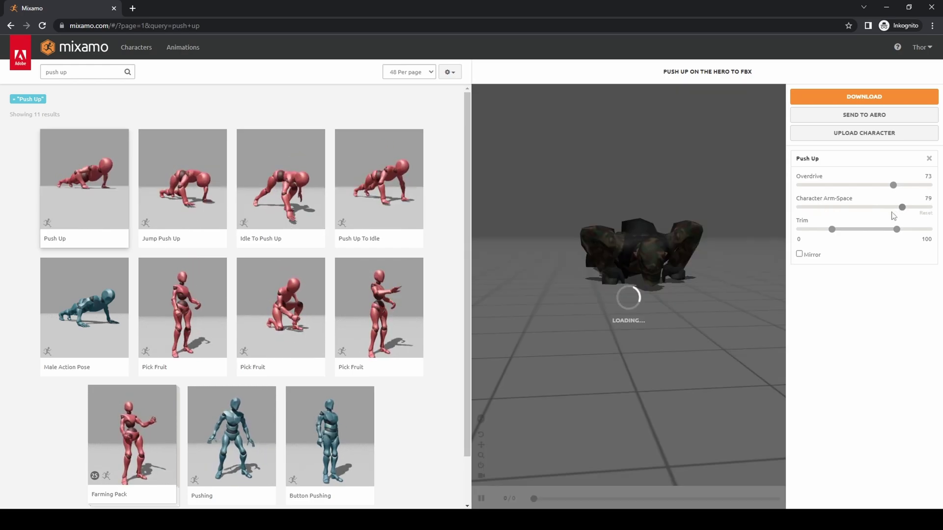
left_click_drag(722, 303, 691, 302)
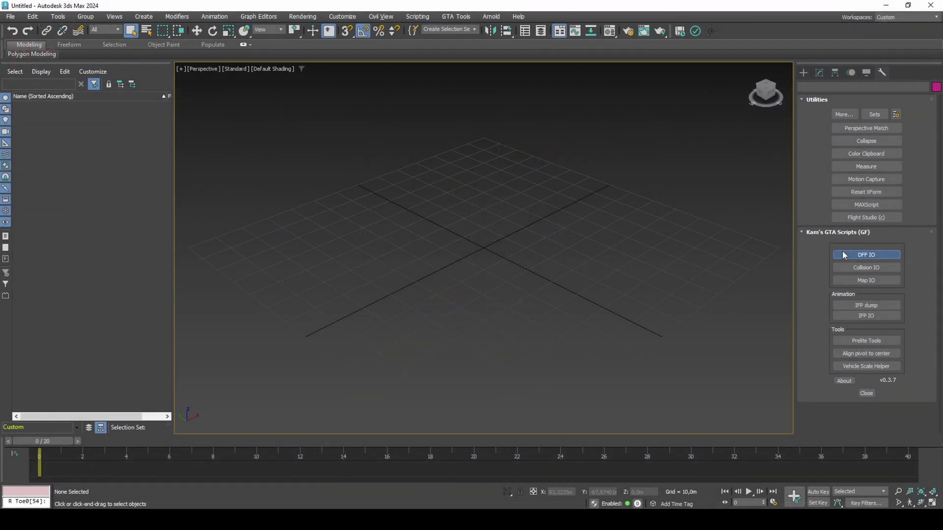
Import the lvpd1 DFF model through the DFF IO utility, then close the tool.
left_click(844, 255)
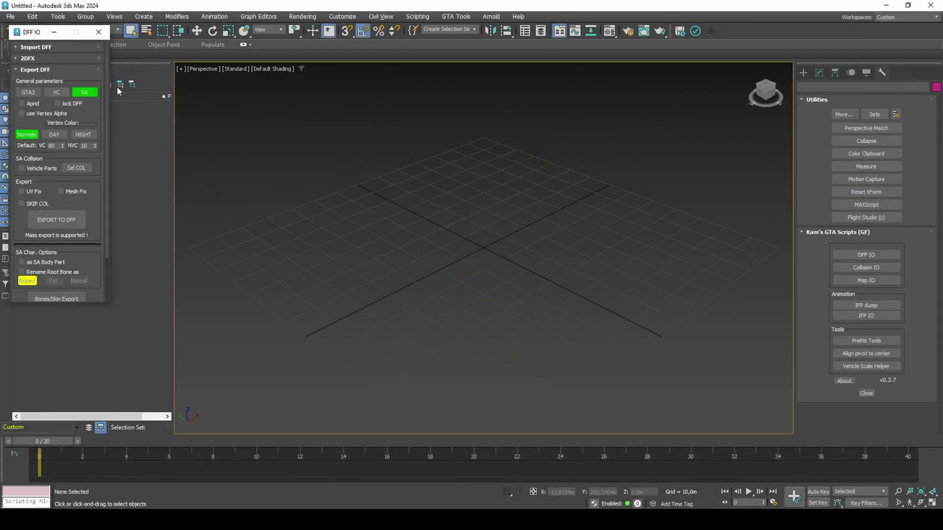
left_click(59, 46)
left_click(67, 146)
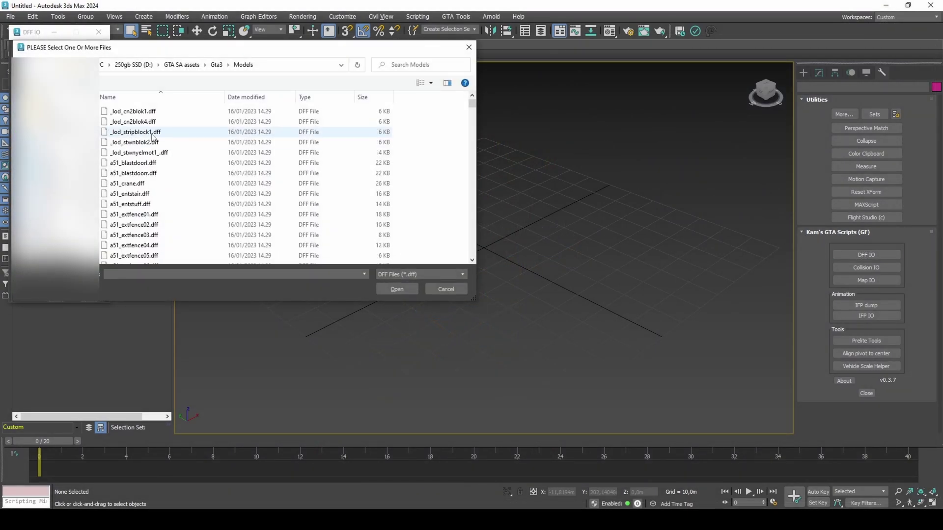
type("lvpd1")
key("Return")
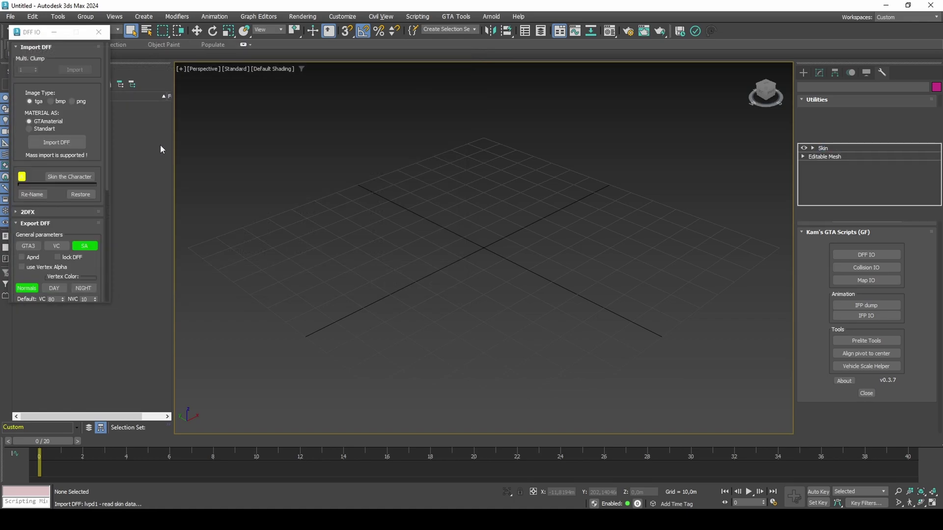
scroll(461, 242, "up", 6)
middle_click_drag(461, 242, 334, 234, "alt")
left_click(99, 32)
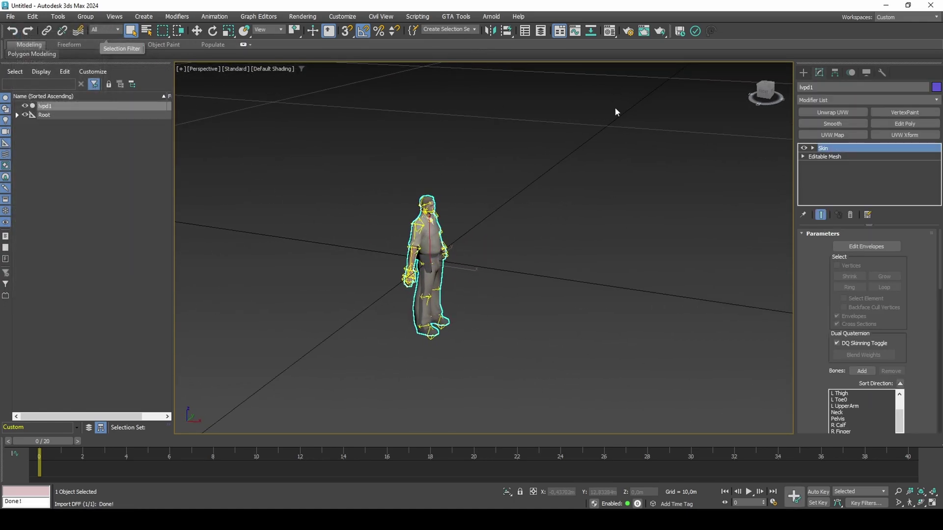
left_click(881, 73)
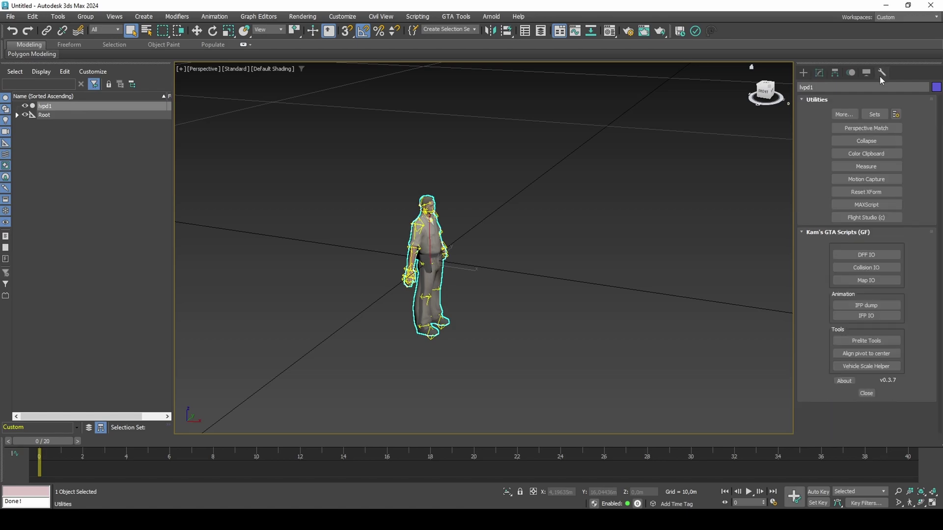
Load casino.ifp in IFP IO and apply its animation to all the character's bones.
left_click(851, 316)
left_click(72, 64)
scroll(132, 162, "down", 3)
double_click(94, 227)
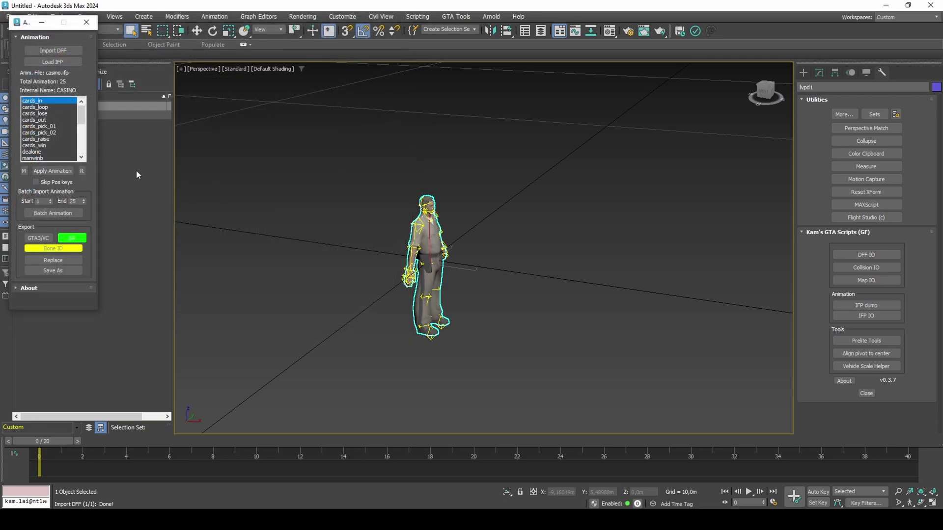
key("ctrl+a")
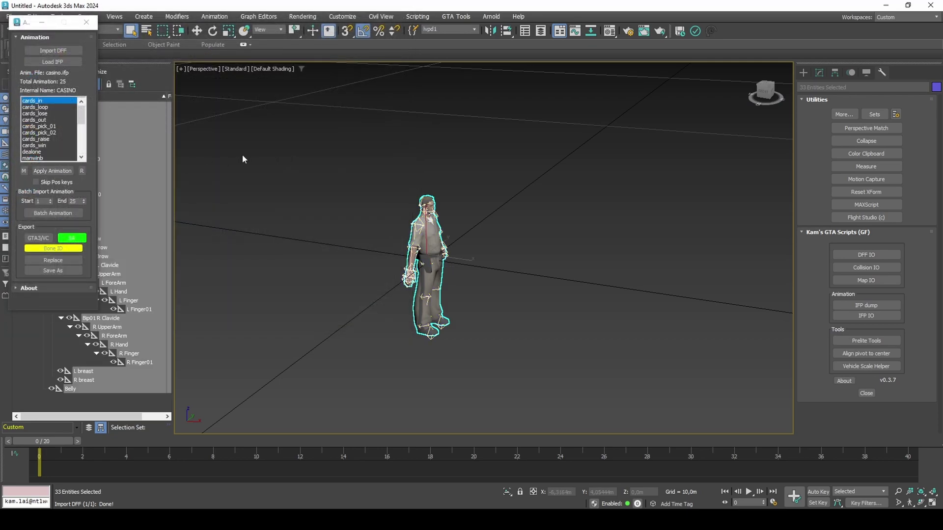
left_click(40, 172)
middle_click_drag(565, 282, 437, 281, "alt")
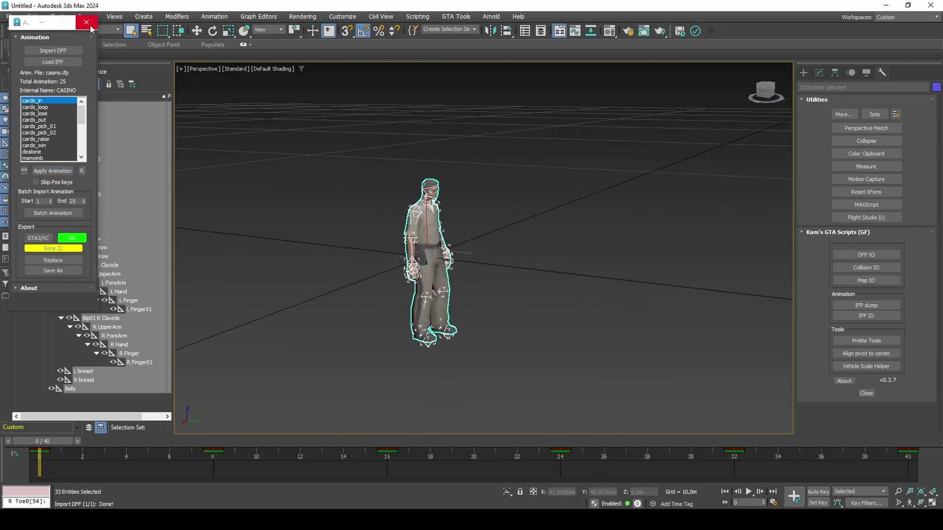
left_click(86, 22)
Collapse lvpd1's Skin modifier to a plain mesh and delete the Root bone hierarchy.
left_click(431, 216)
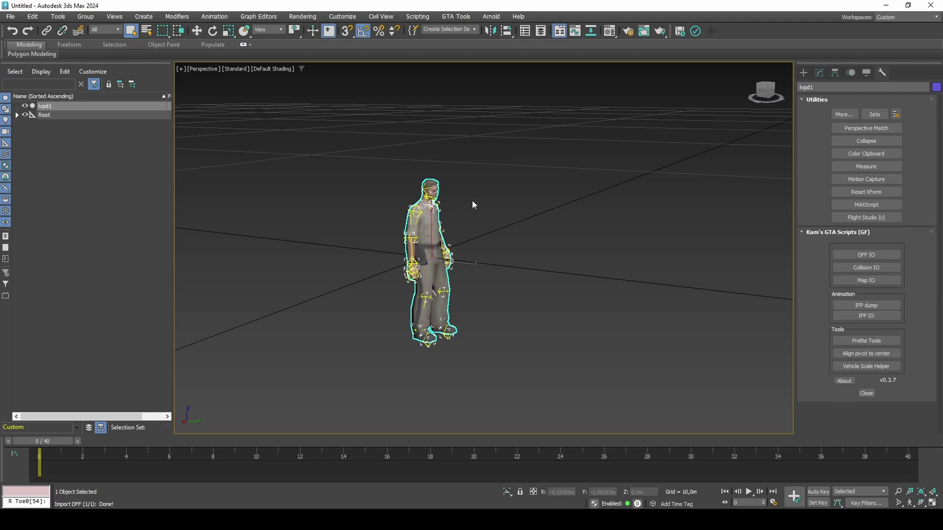
left_click(819, 72)
right_click(826, 148)
left_click(837, 236)
key("ctrl+i")
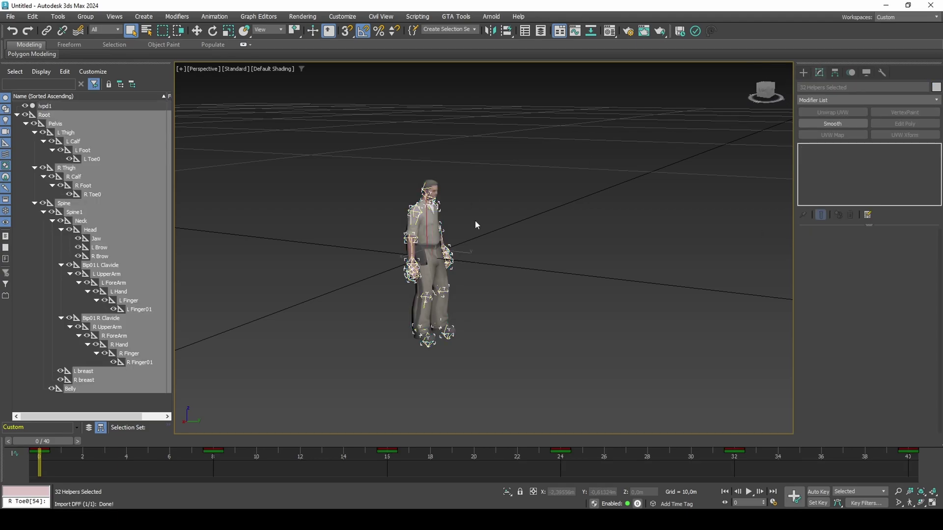
key("Delete")
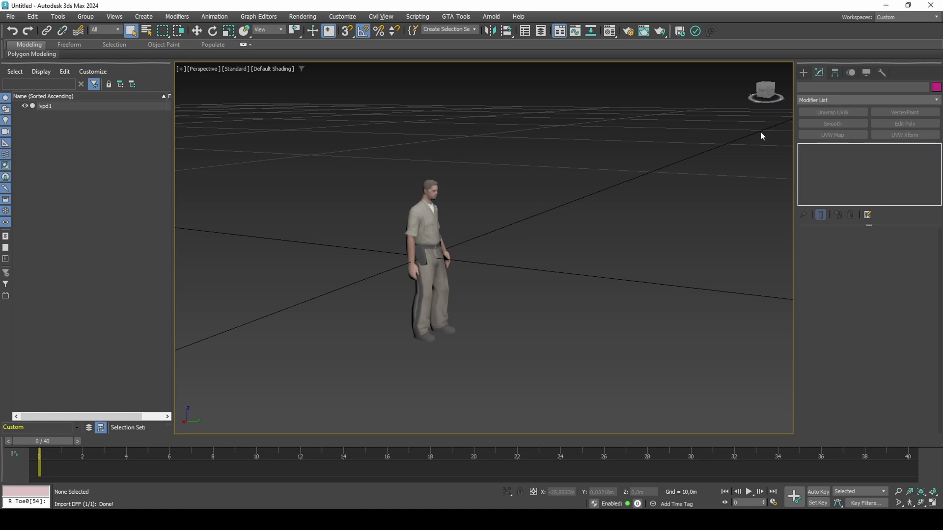
Create a plane at the character's feet and move it level to Z 0.
left_click(804, 73)
left_click(879, 186)
left_click_drag(426, 258, 452, 274)
key("w")
scroll(437, 298, "up", 5)
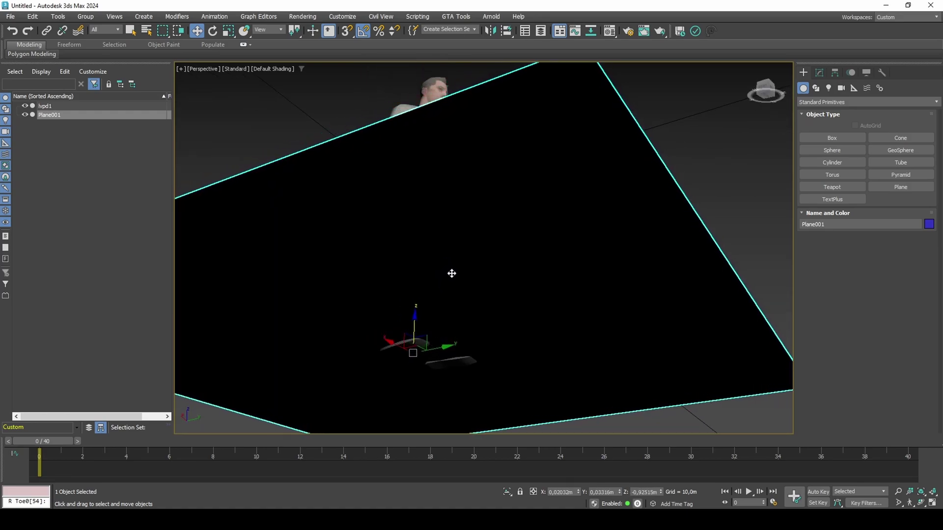
middle_click_drag(452, 274, 456, 259, "alt")
left_click_drag(459, 256, 462, 256)
middle_click_drag(462, 256, 463, 310, "alt")
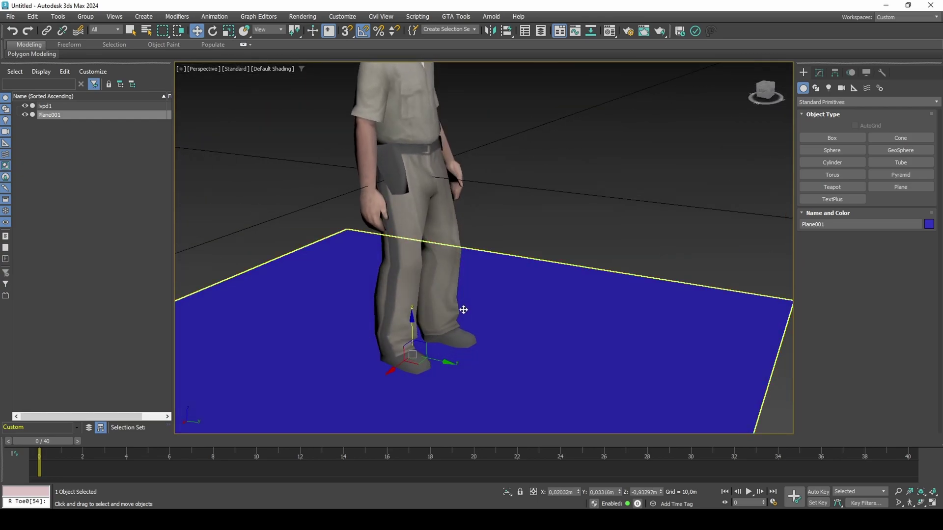
Delete the lvpd1 character and rename the plane to Ground_plane.
left_click(447, 291)
key("Delete")
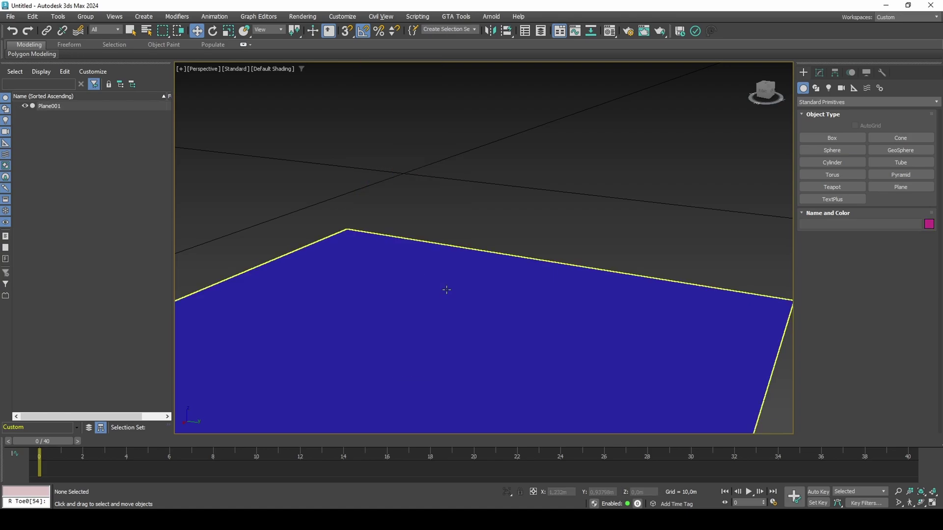
left_click(447, 289)
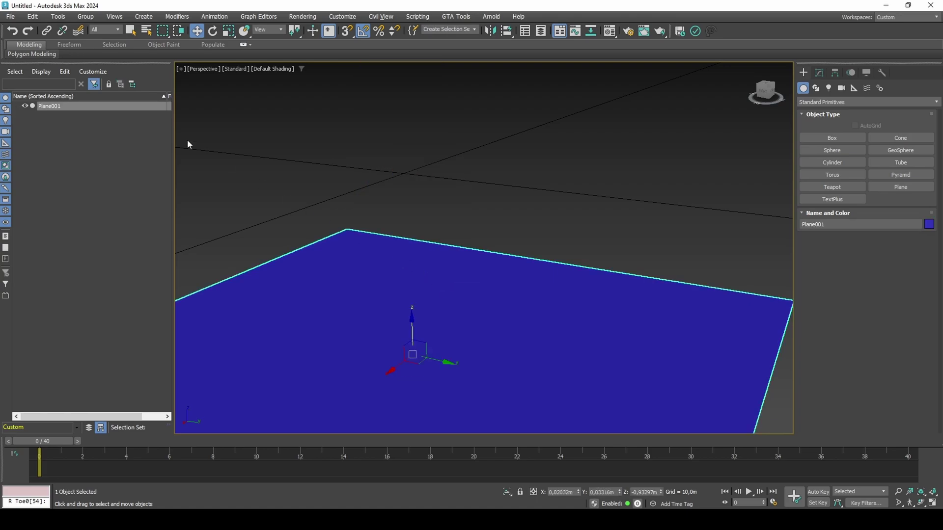
double_click(110, 106)
type("Ground")
Freeze Ground_plane through its Object Properties.
right_click(326, 142)
left_click(368, 238)
left_click(387, 244)
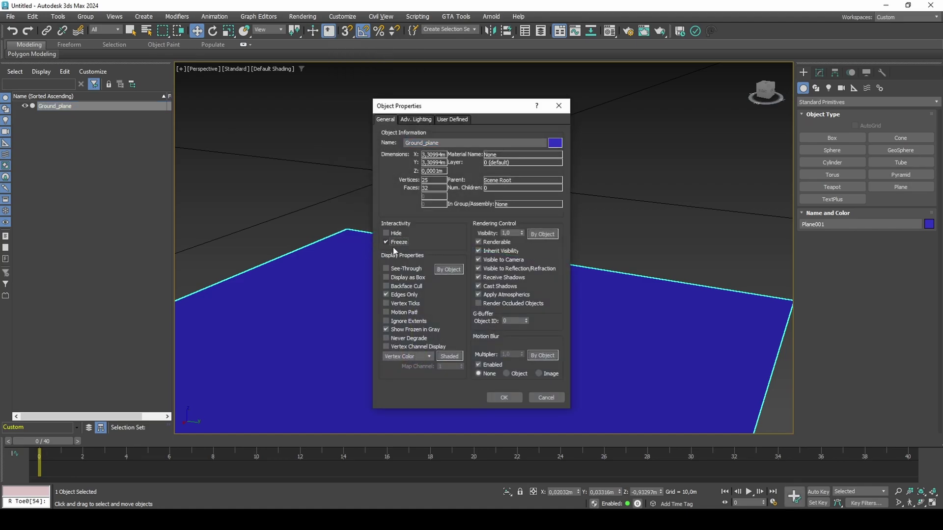
left_click(494, 398)
middle_click_drag(495, 400, 522, 252, "alt")
left_click(10, 17)
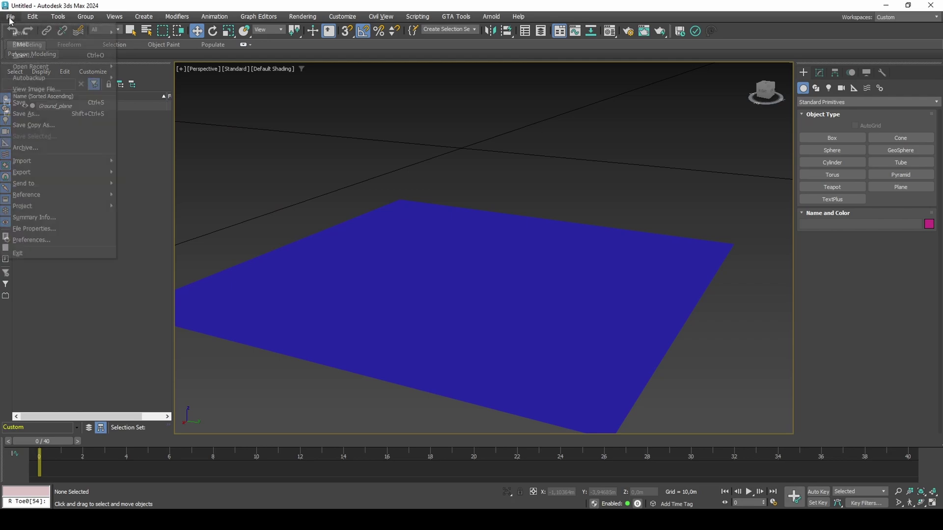
Import the typ3.dff GTA character with its bone rig.
mouse_move(57, 161)
left_click(147, 151)
left_click_drag(148, 140, 205, 84)
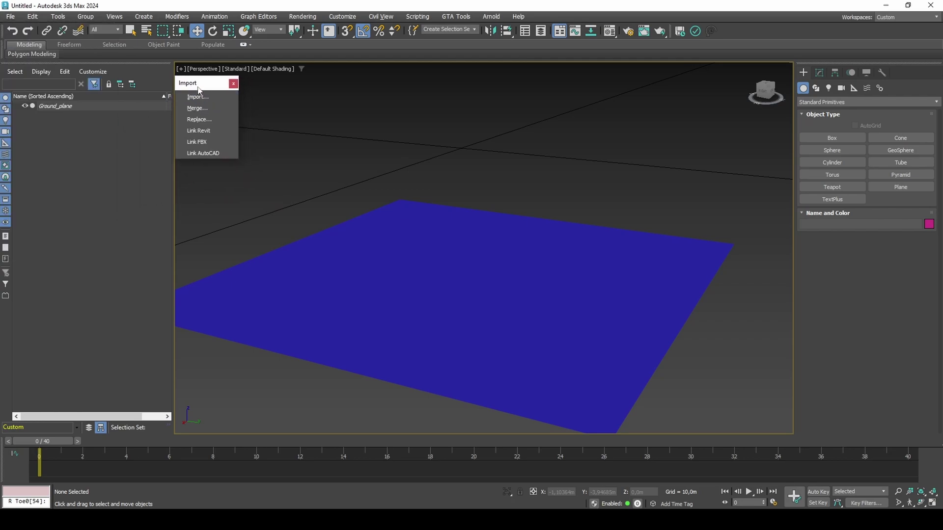
left_click(204, 96)
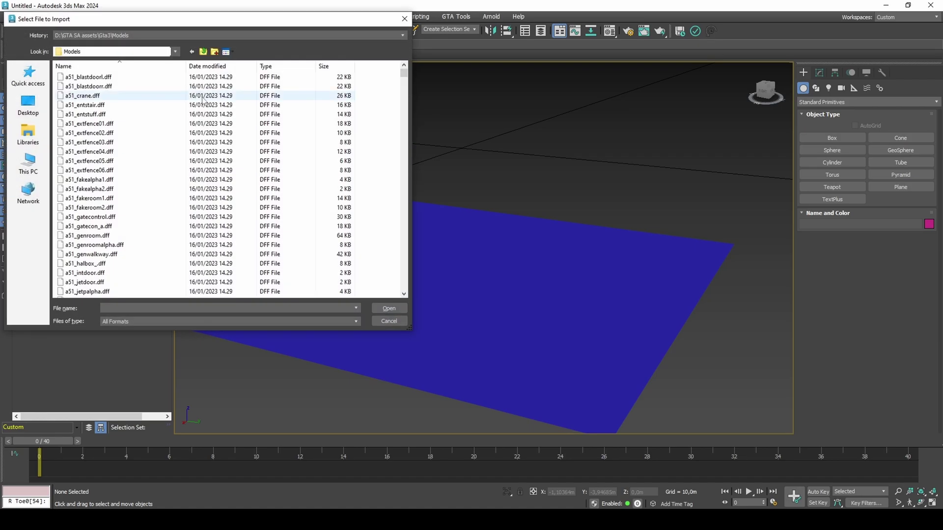
type("typ3.dff")
key("Return")
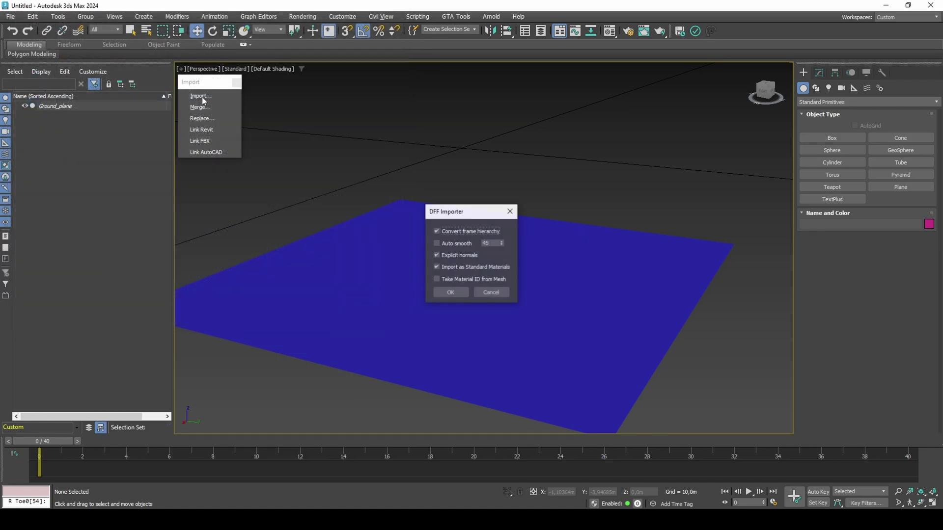
left_click(439, 293)
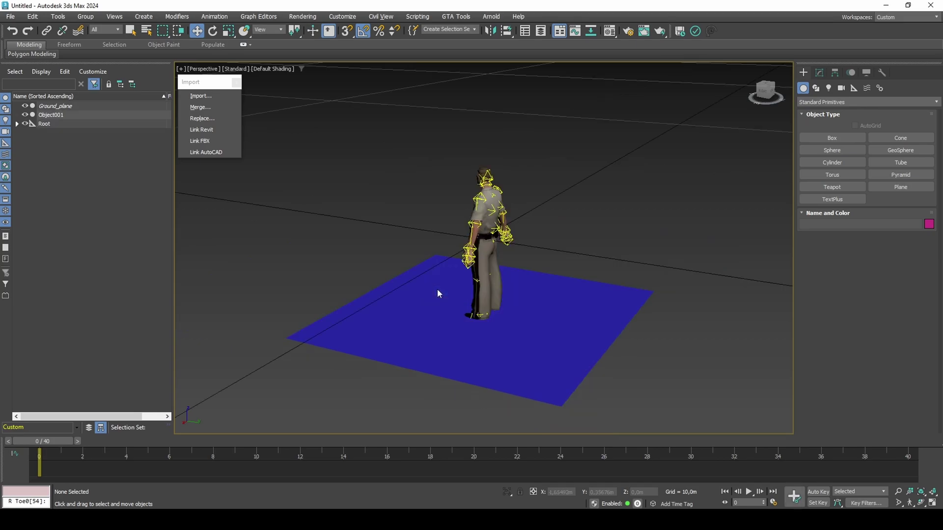
Set the animation timeline length to 80 frames in Time Configuration.
left_click(774, 503)
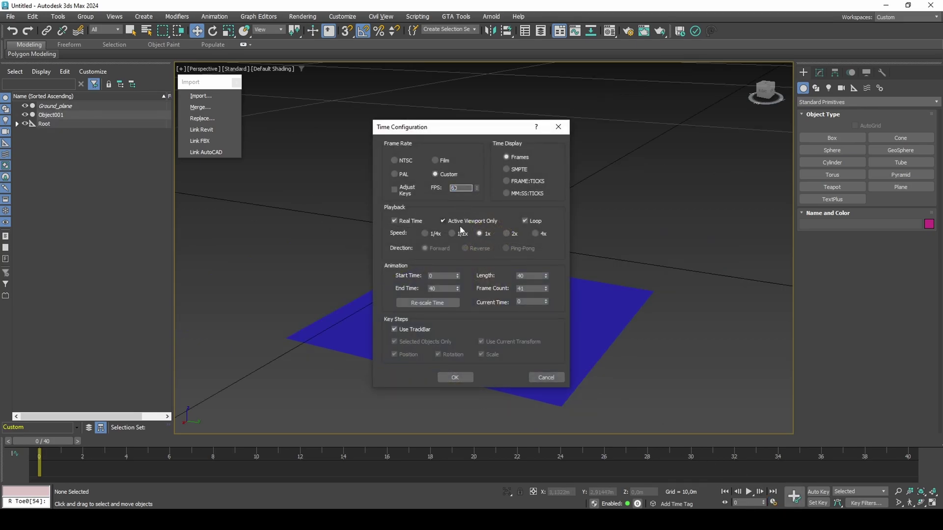
left_click(451, 376)
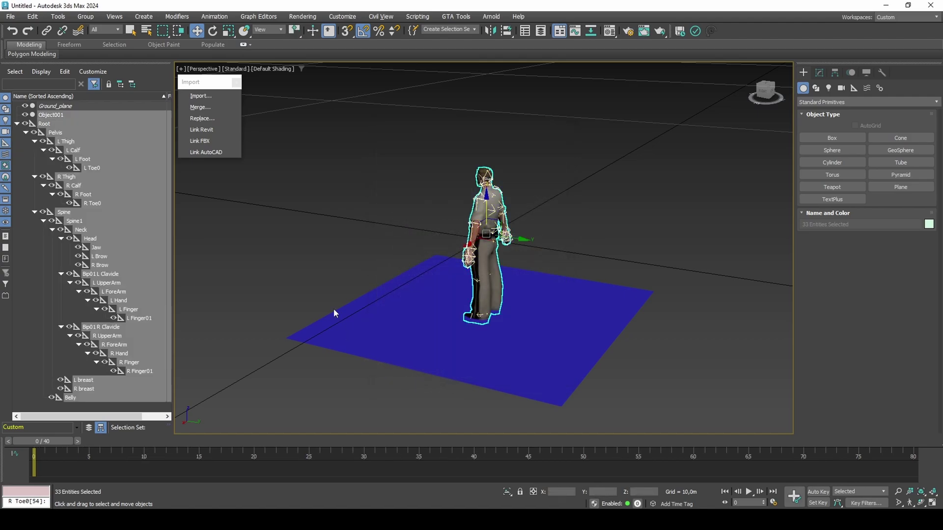
left_click(15, 22)
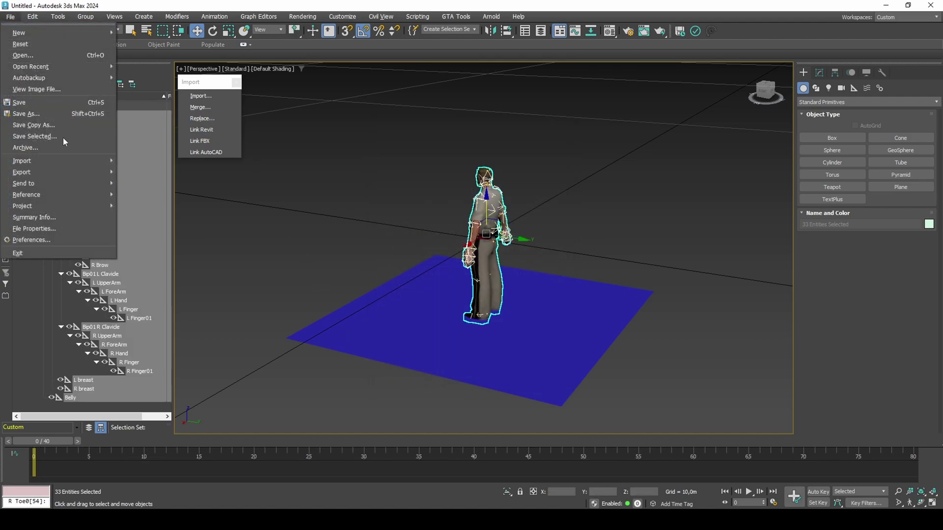
Export the selected character and skeleton as lvpd1 FBX, accepting default FBX settings, then deselect.
left_click(129, 167)
left_click_drag(144, 153, 202, 169)
left_click(213, 194)
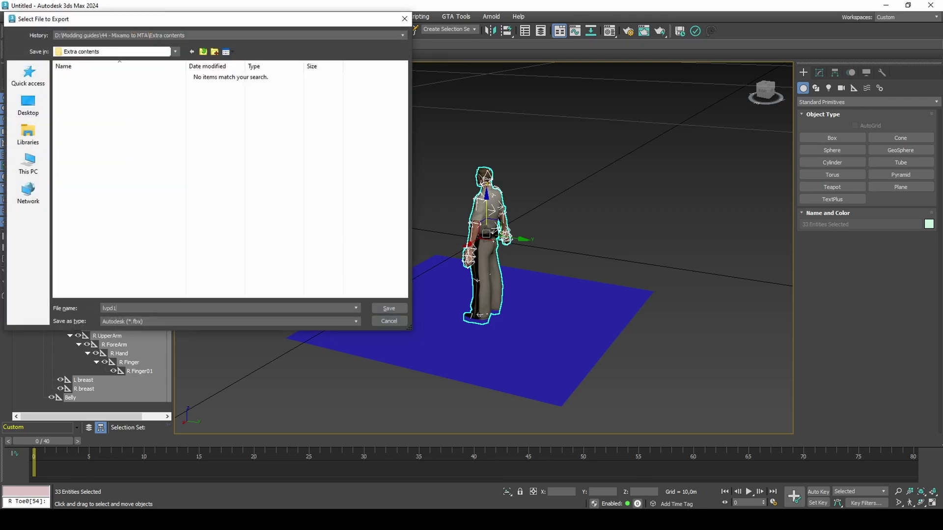
type("lvpd1")
key("Return")
scroll(411, 223, "down", 10)
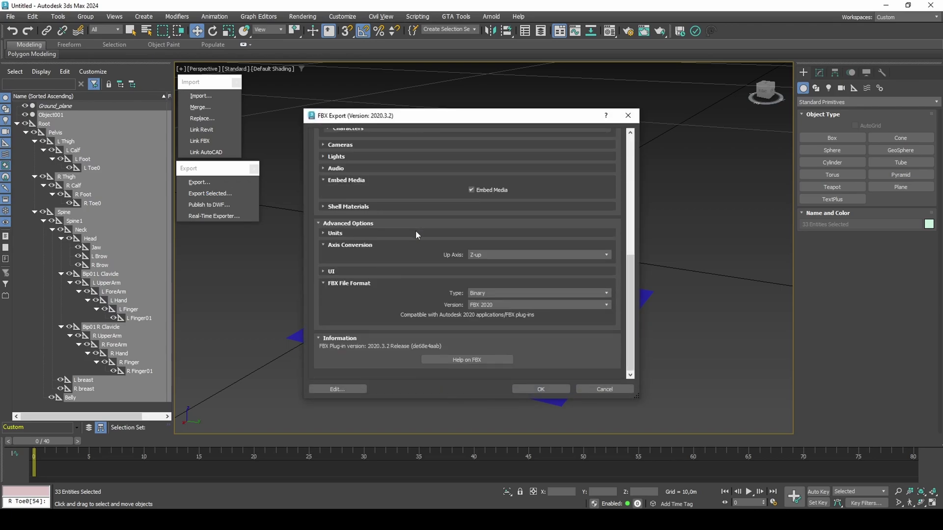
left_click(533, 389)
left_click(532, 385)
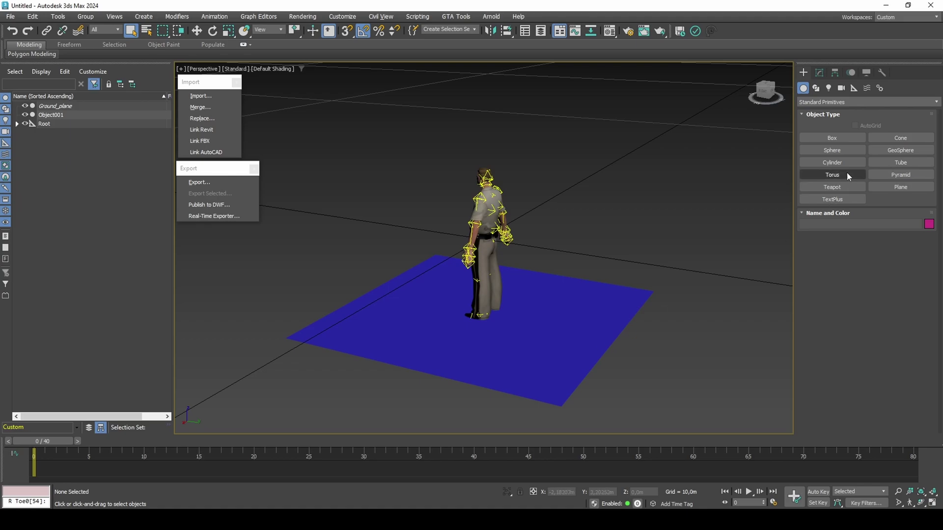
left_click(854, 89)
Create a Dummy helper on the ground and align it to the character's pelvis.
left_click(835, 138)
left_click(530, 321)
left_click_drag(530, 321, 560, 343)
right_click(560, 344)
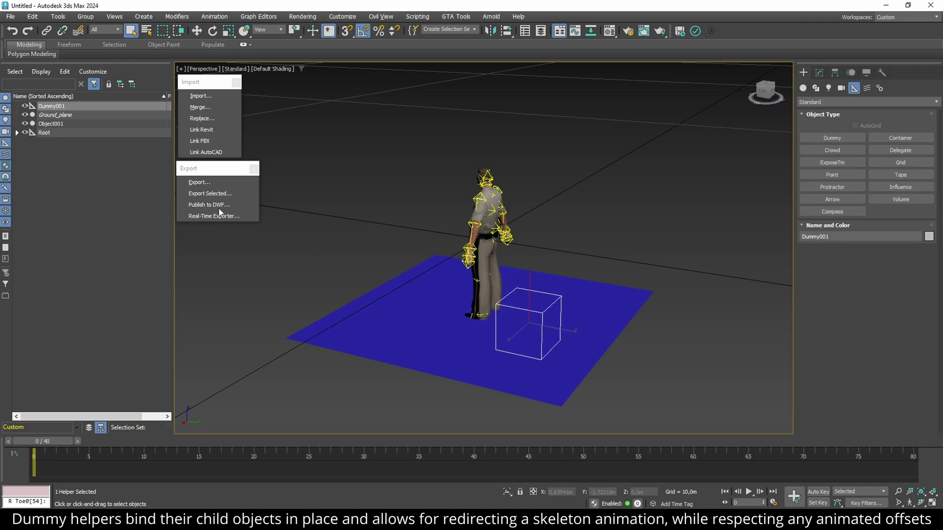
left_click(506, 32)
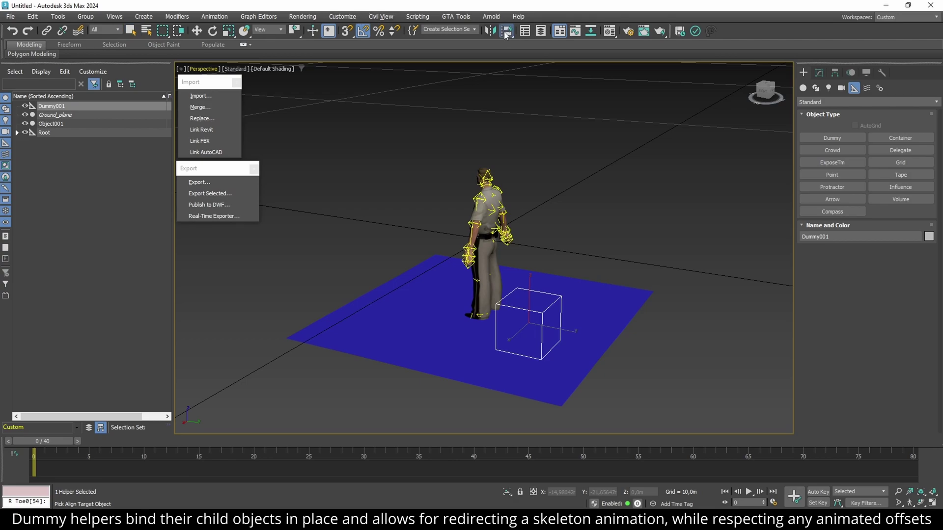
left_click(77, 134)
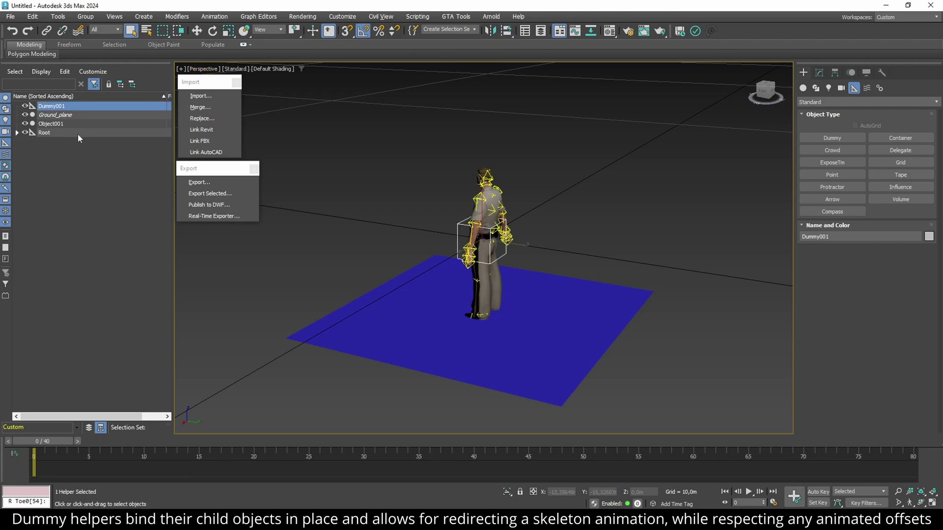
Link Root under Dummy001 and rotate Dummy001 about -175° on Z.
left_click(78, 134)
left_click_drag(54, 131, 63, 105)
left_click(69, 107)
key("e")
left_click_drag(474, 252, 396, 257)
key("w")
Lower Dummy001's Z height in the Front view, then upload lvpd1.fbx to Mixamo.
left_click(771, 92)
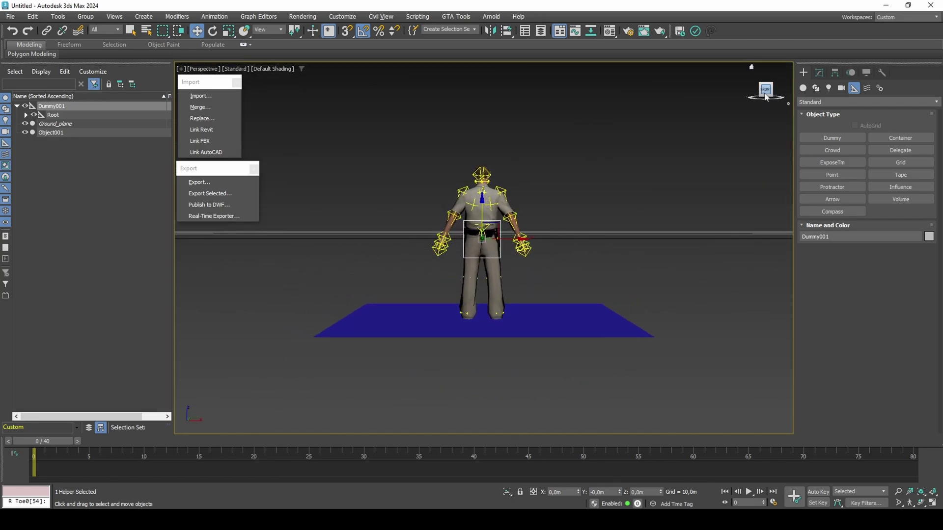
left_click(99, 124)
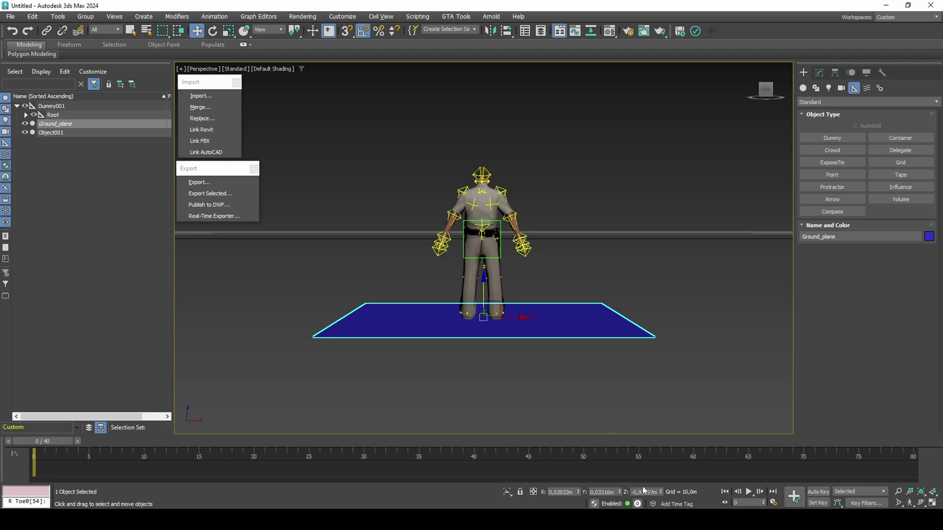
left_click(81, 107)
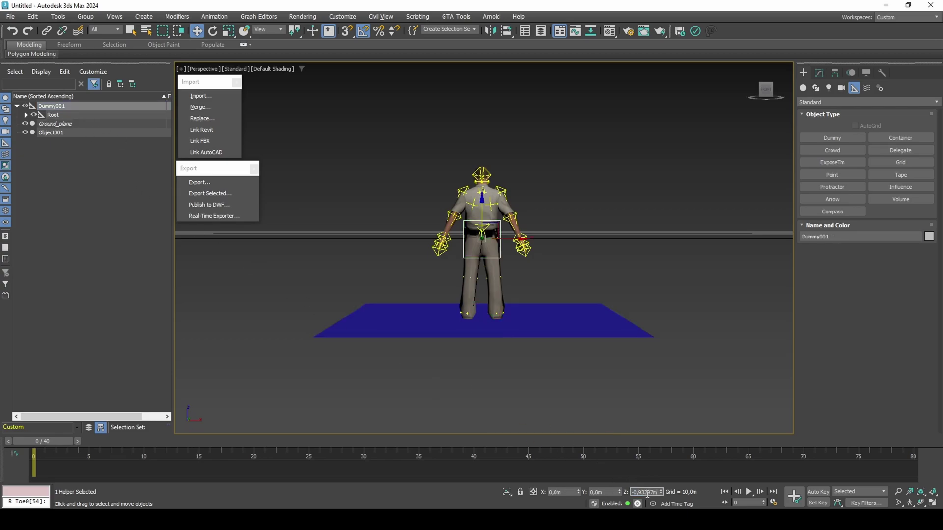
key("Return")
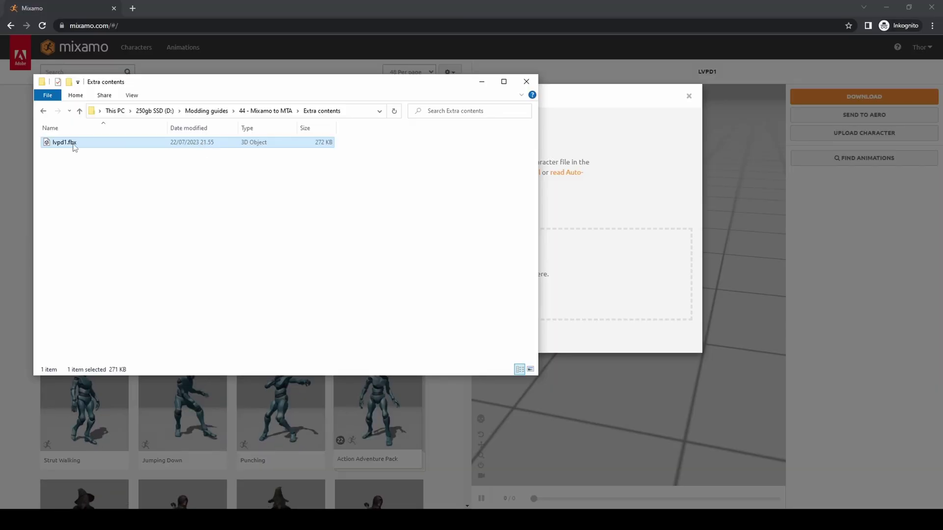
left_click_drag(73, 144, 566, 234)
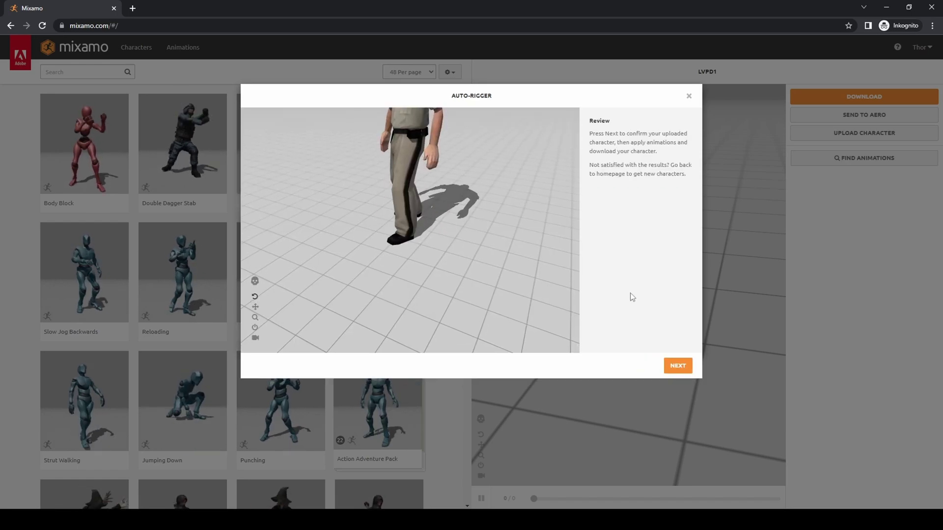
Accept the Auto-Rigger review and apply the 'breakdance freezes' animation to the character.
left_click(676, 367)
left_click(676, 367)
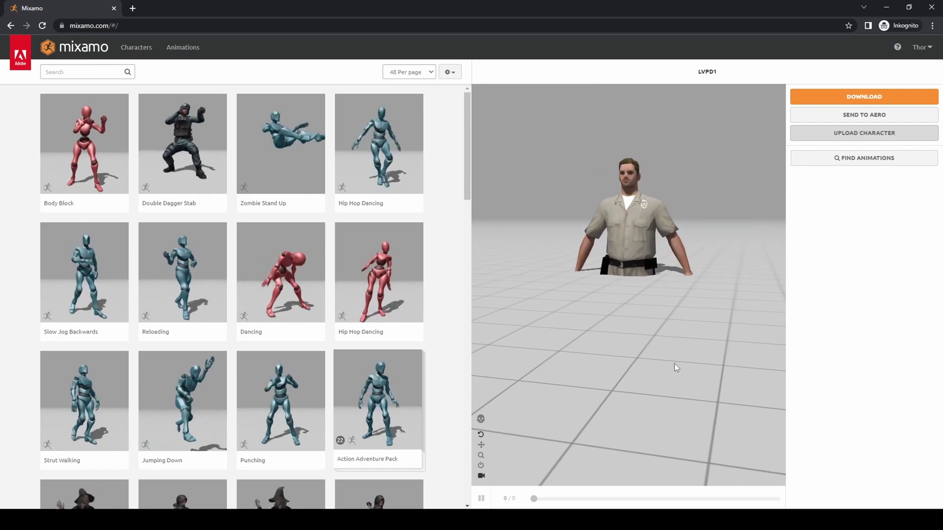
left_click(101, 72)
type("breakdance freezes")
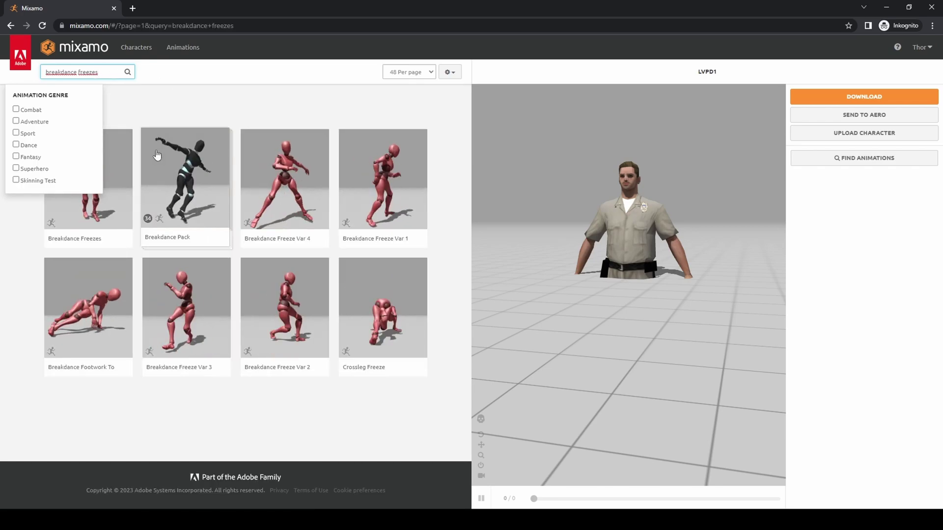
left_click(126, 184)
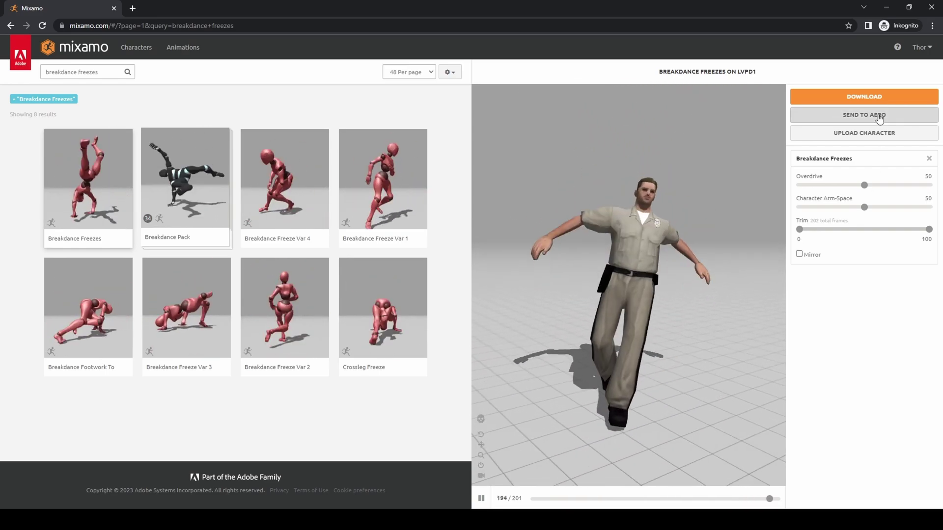
Download the Breakdance Freezes animation with the frame rate set to 60 FPS.
left_click(879, 97)
left_click(442, 173)
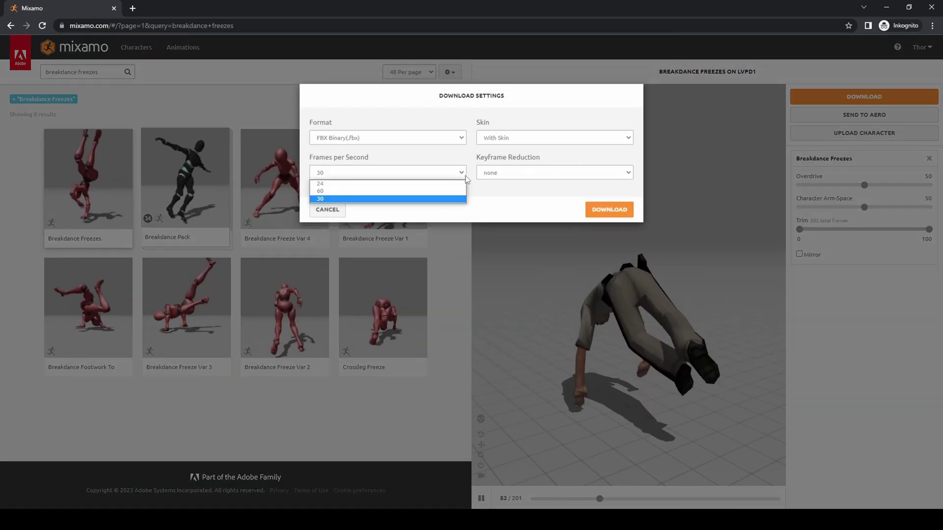
left_click(443, 191)
left_click(600, 209)
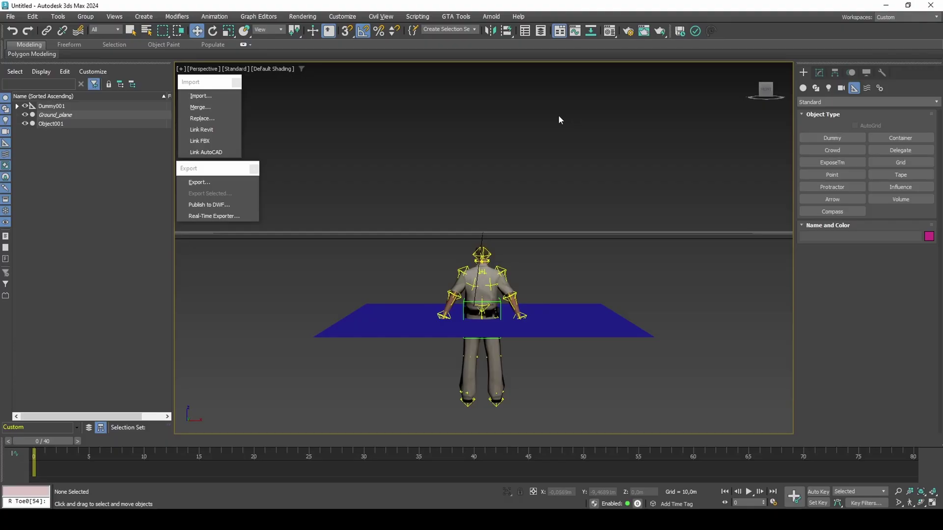
Import Breakdance Freezes.fbx with File content on Update animation and dismiss the warnings.
left_click(237, 97)
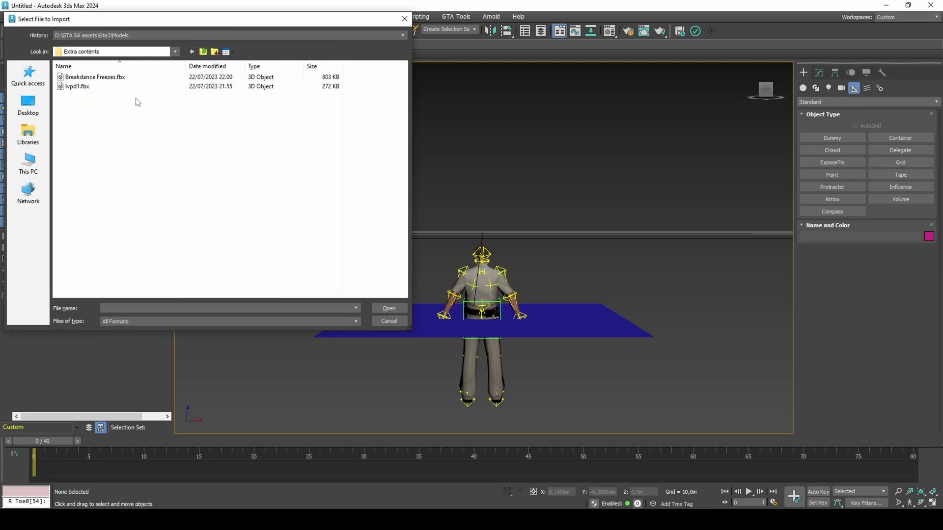
double_click(138, 77)
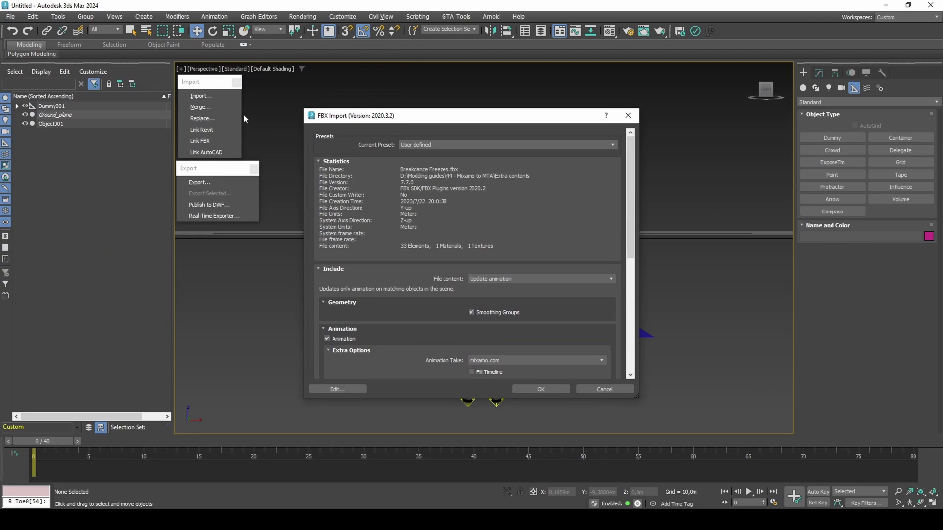
left_click(519, 279)
left_click(519, 280)
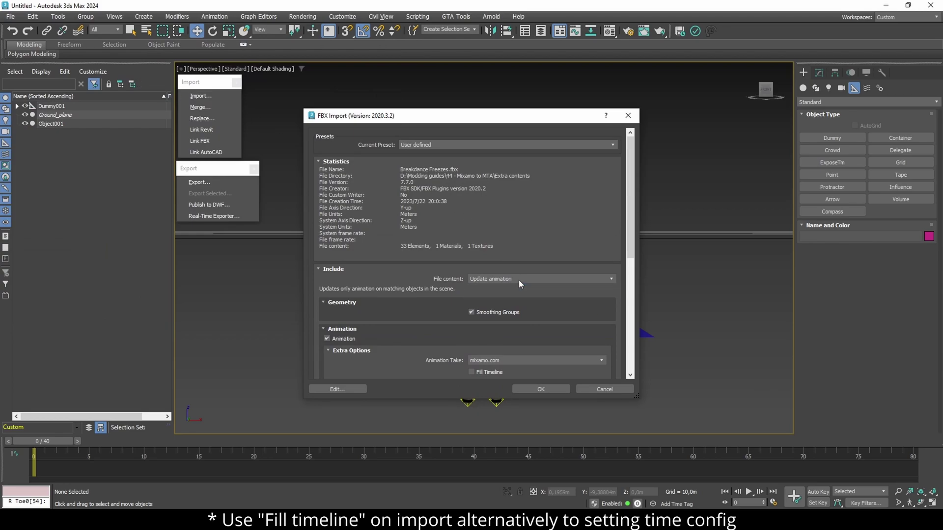
scroll(432, 305, "down", 2)
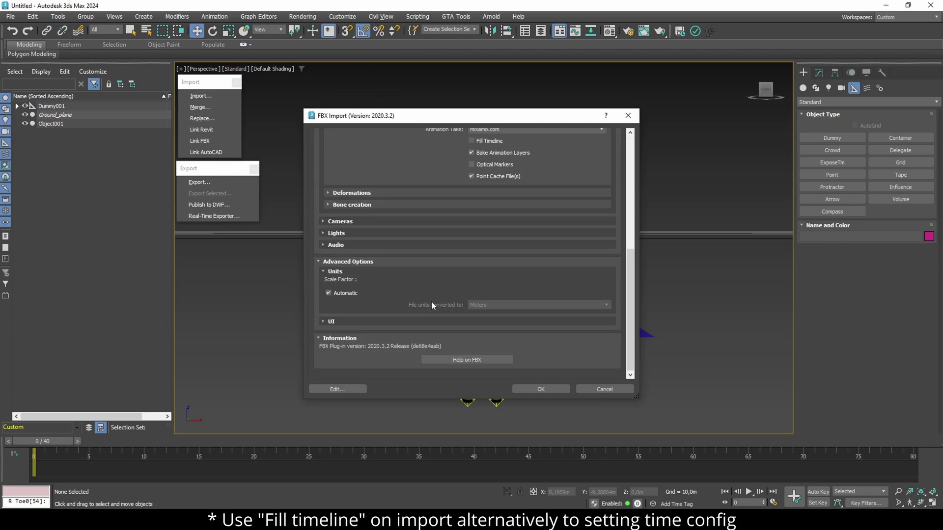
left_click(544, 390)
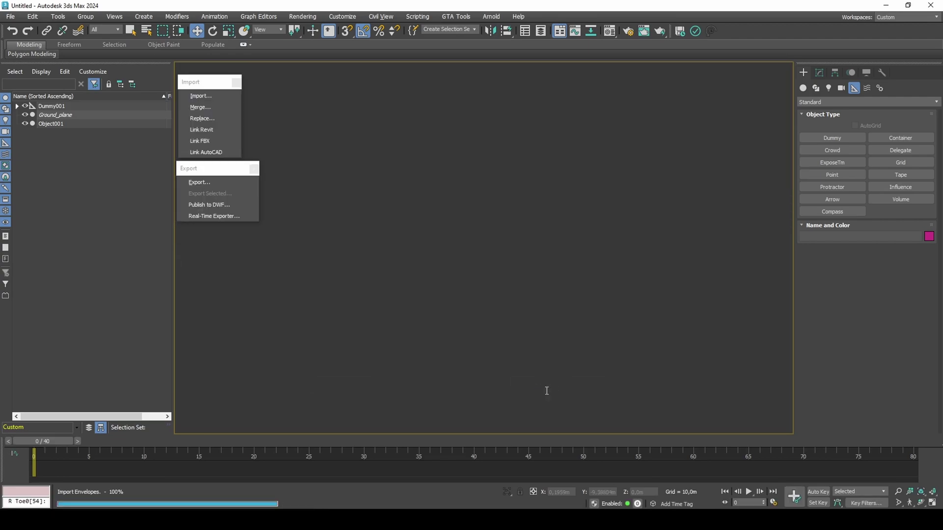
left_click(626, 413)
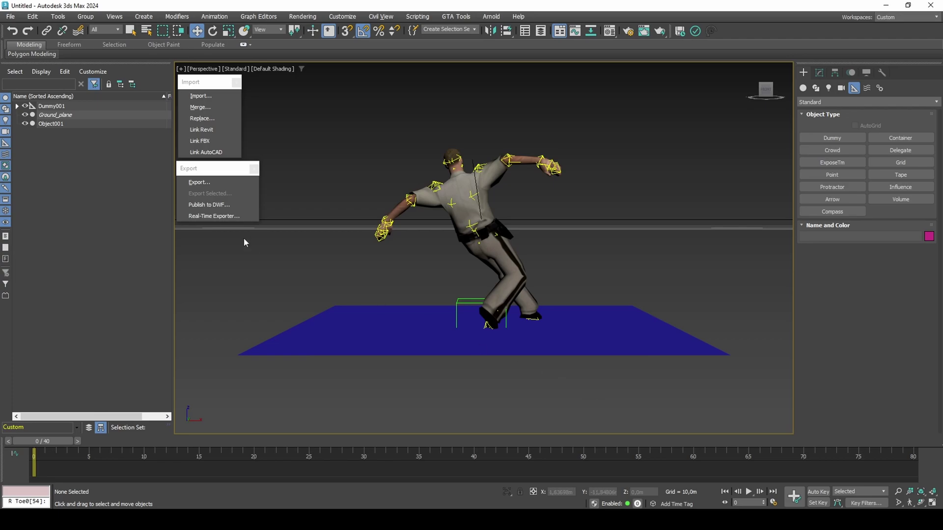
Select Dummy001's hierarchy, set End Time to 420, and scrub to find the clip's end.
double_click(102, 106)
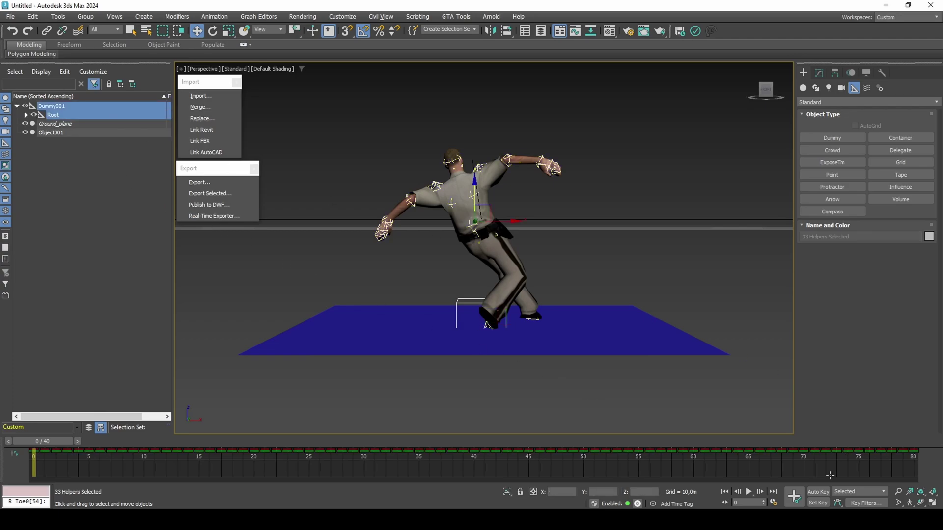
left_click(775, 503)
left_click_drag(442, 290, 423, 288)
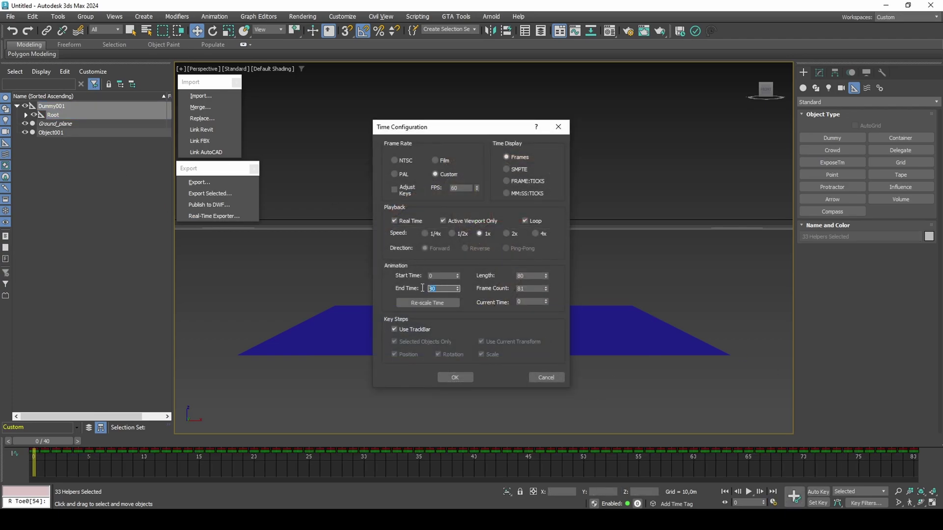
type("420")
key("Return")
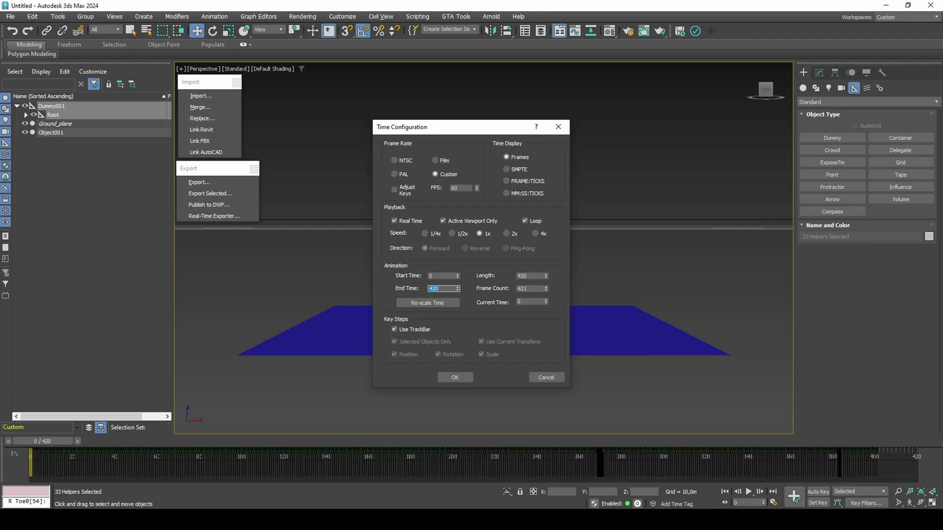
left_click(456, 376)
mouse_move(872, 445)
left_mouse_down()
mouse_move(887, 446)
mouse_move(868, 446)
left_mouse_up()
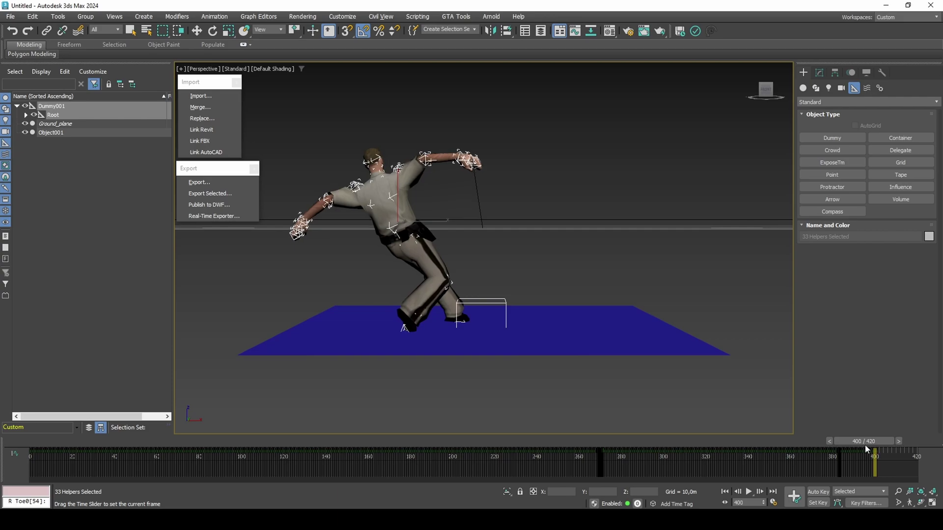
key("w")
Set the animation End Time to 401 in Time Configuration.
left_click(774, 503)
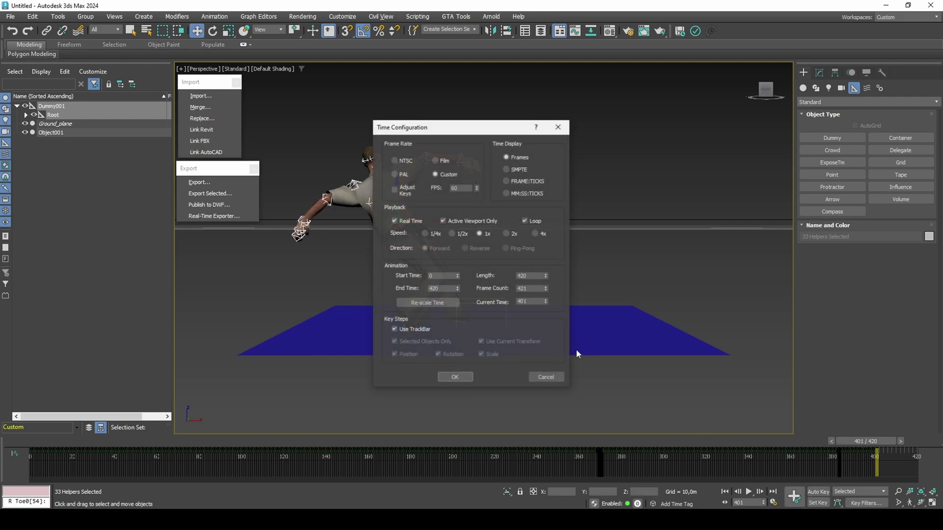
double_click(442, 288)
type("401")
key("Return")
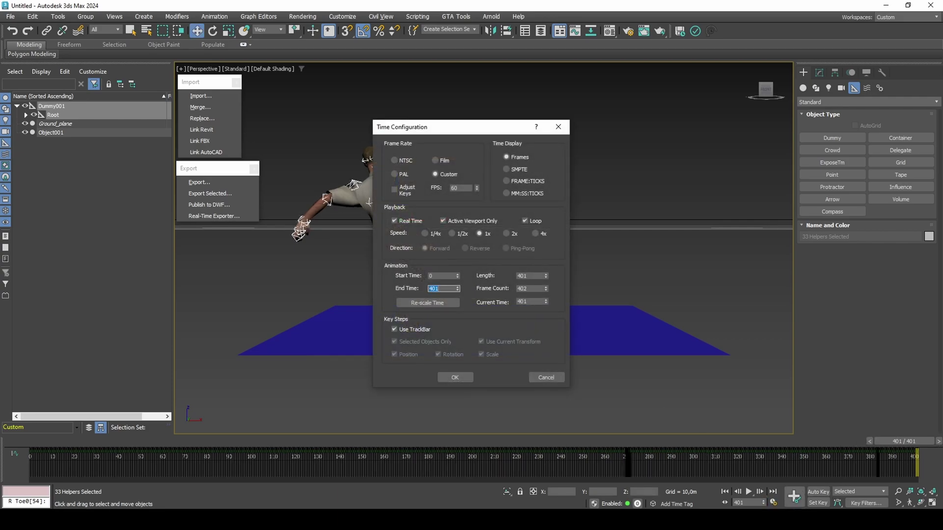
left_click(456, 378)
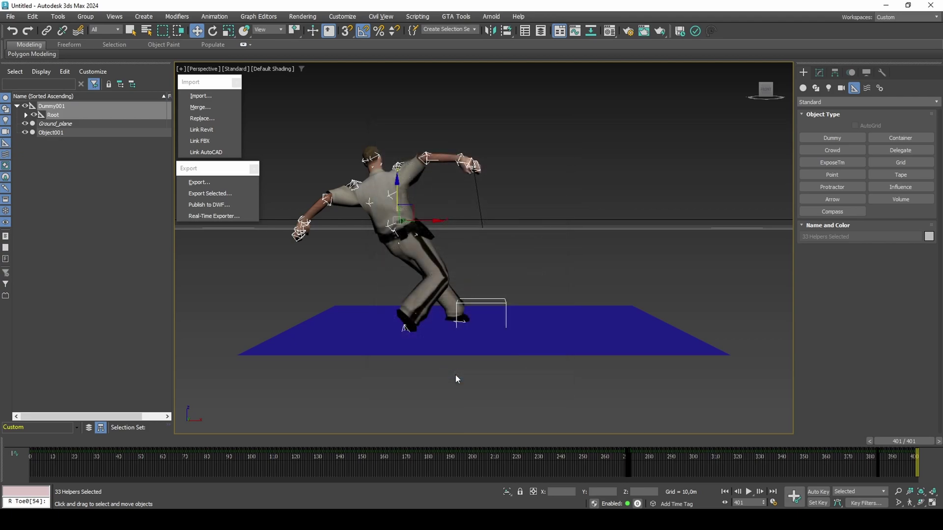
left_click(882, 73)
left_click(866, 254)
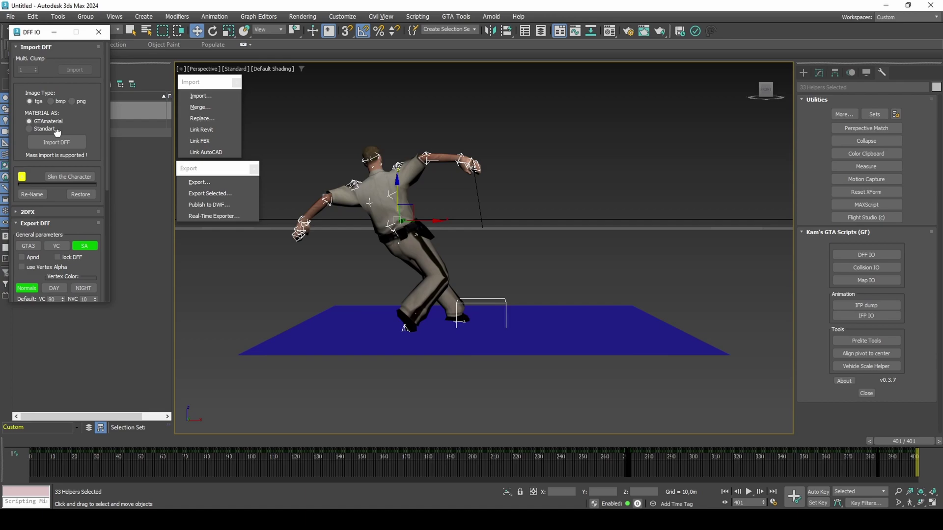
Import the lvpd1.dff character model with the DFF IO script.
left_click(54, 61)
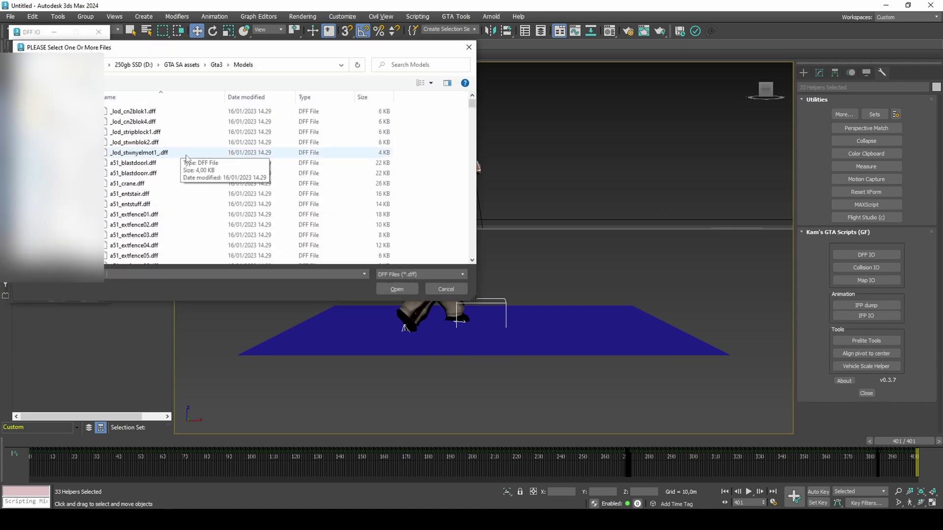
type("lvpd1")
key("Return")
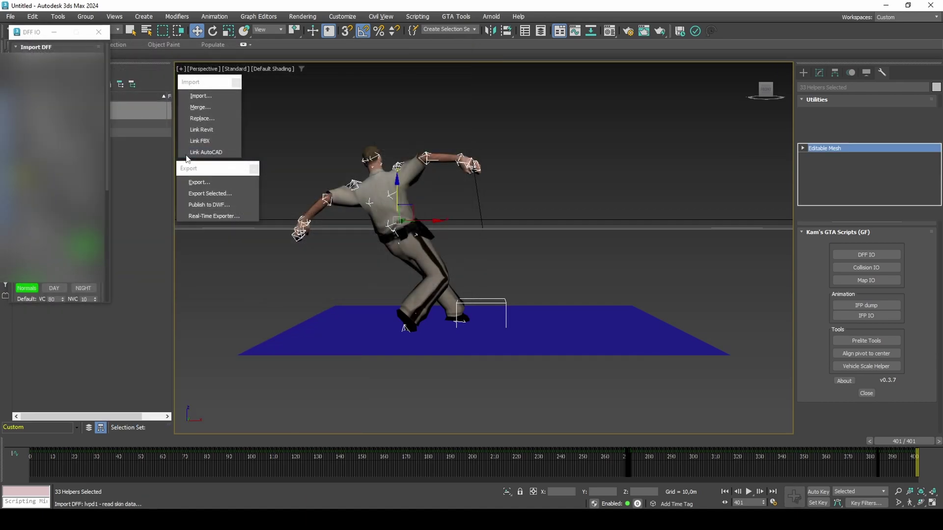
left_click(106, 38)
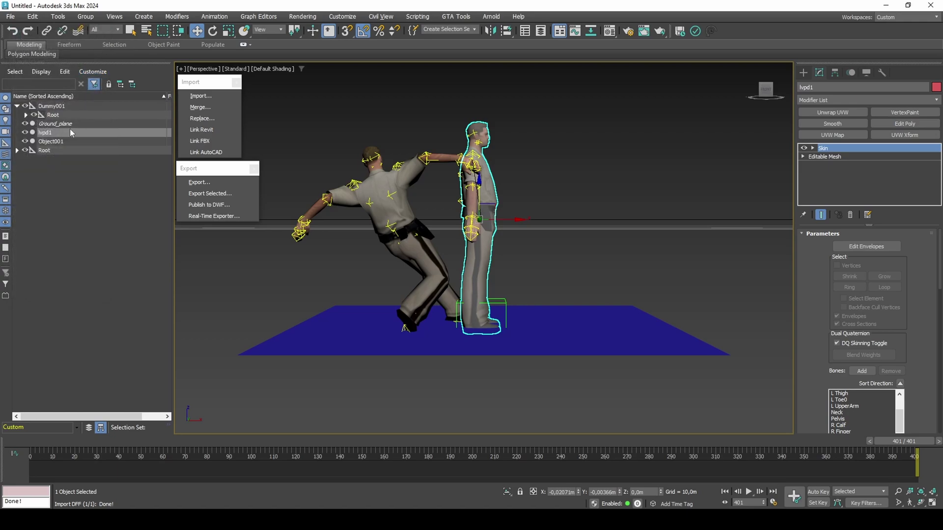
Rename the lvpd1 mesh and Root by adding the suffix _bakeToGTA.
left_click(57, 150, "ctrl")
right_click(107, 156)
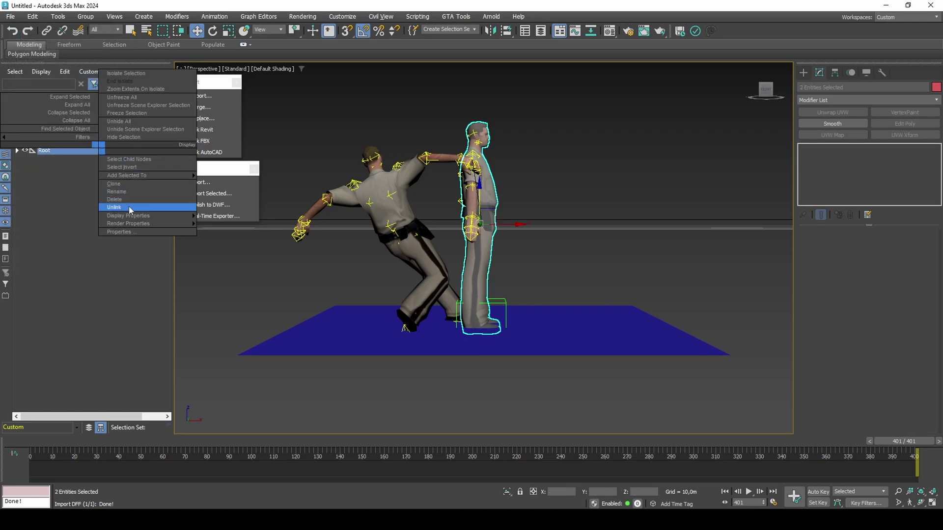
left_click(93, 192)
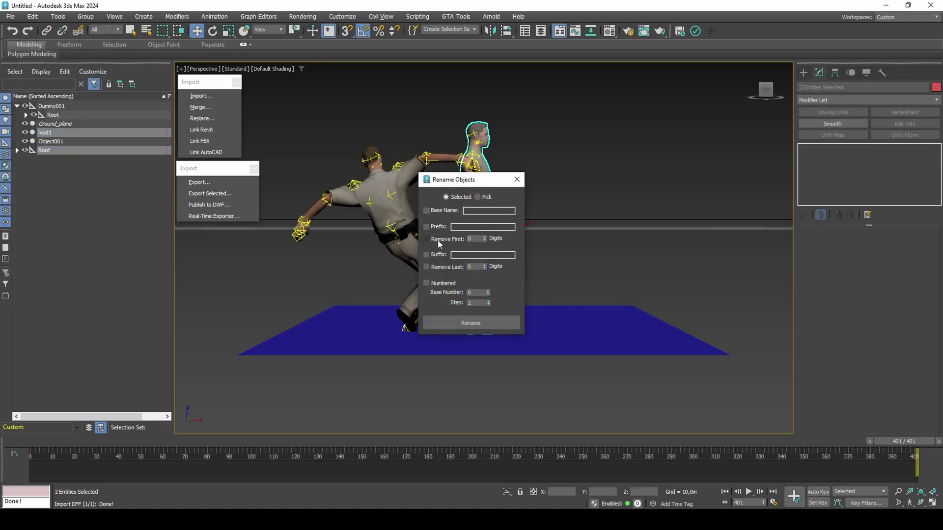
left_click(427, 255)
left_click(464, 255)
type("_bakeToGTA")
left_click(470, 323)
left_click(517, 179)
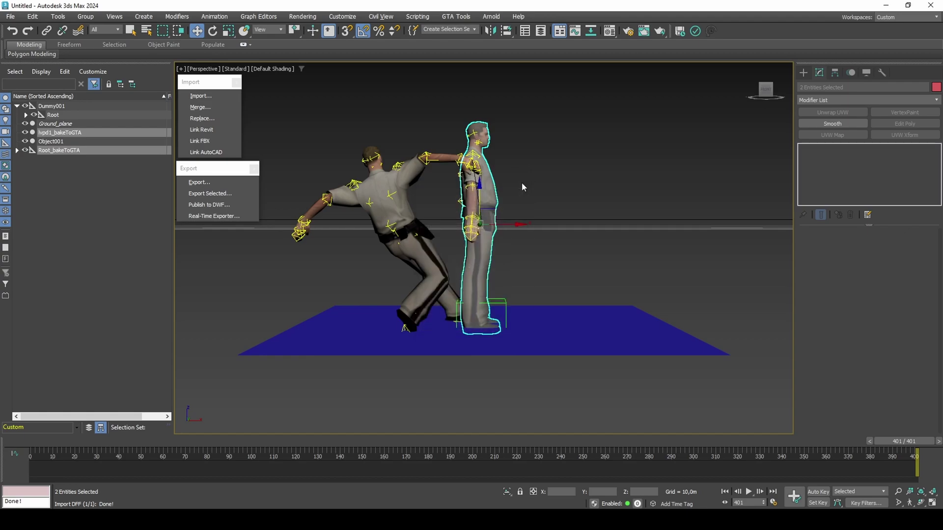
Open a second floating Scene Explorer and enable Auto-Expand in the docked explorer.
left_click(58, 16)
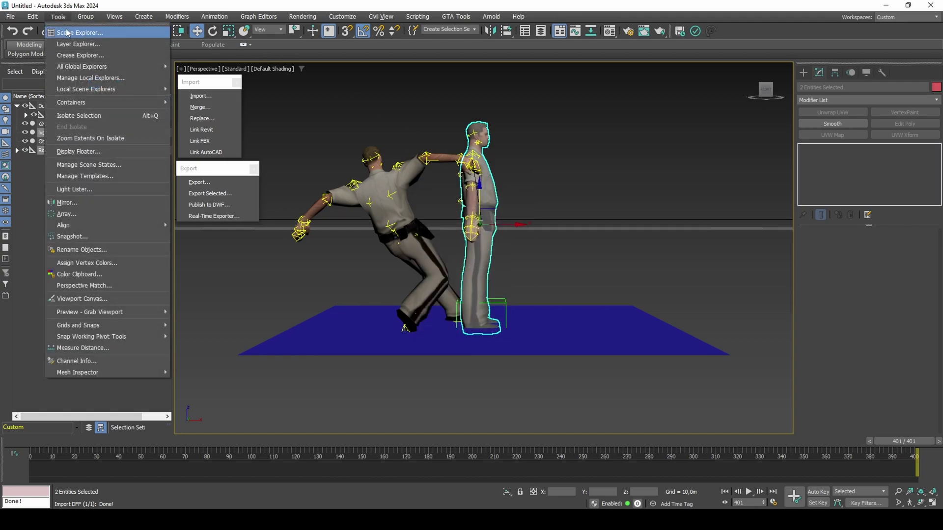
left_click(68, 30)
mouse_move(223, 27)
left_mouse_down()
mouse_move(225, 46)
mouse_move(225, 25)
left_mouse_up()
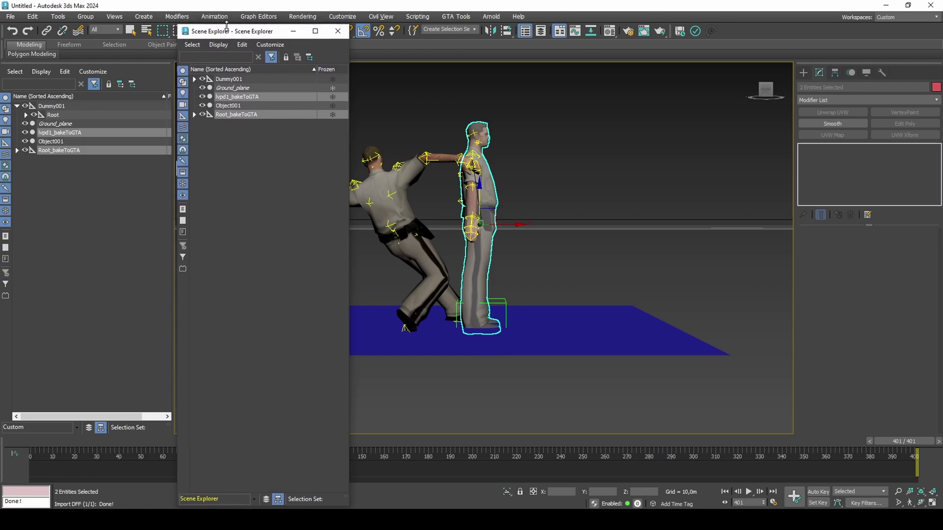
left_click(222, 45)
left_click(224, 46)
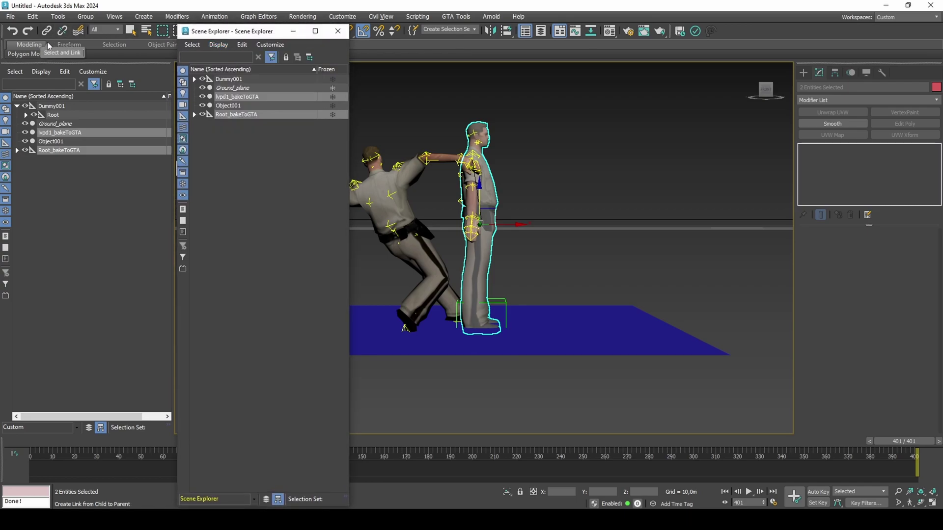
left_click(41, 72)
left_click(72, 228)
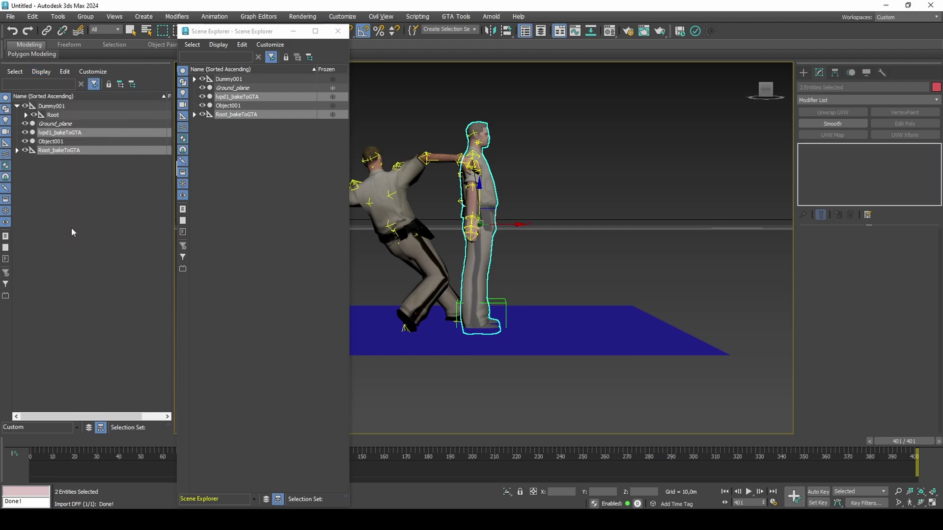
left_click(72, 229)
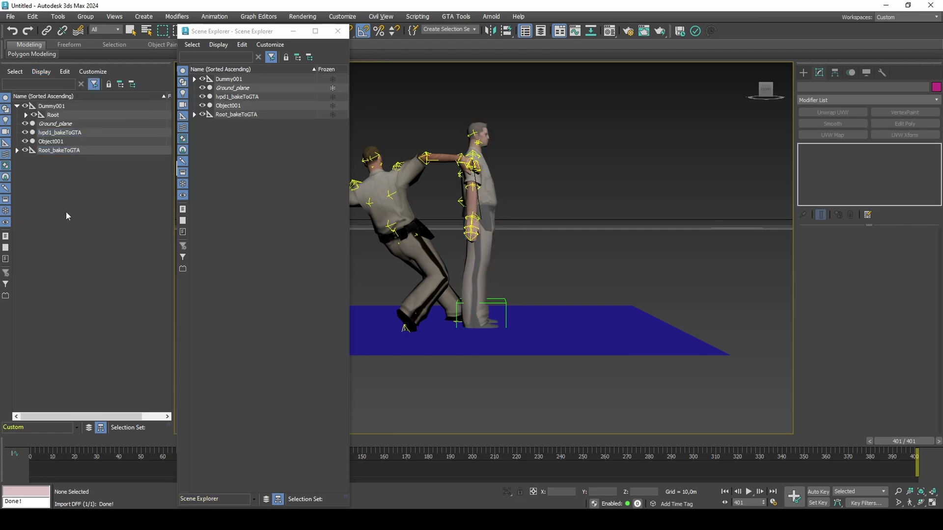
Expand the full bone hierarchies of Dummy001 and Root_bakeToGTA, one per explorer.
left_click(68, 106)
right_click(102, 107)
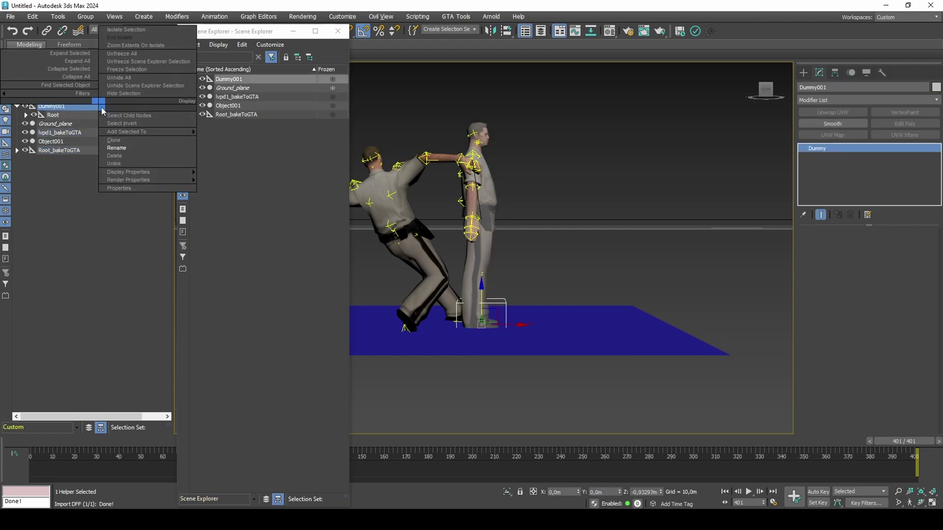
left_click(77, 61)
left_click(232, 114)
right_click(232, 115)
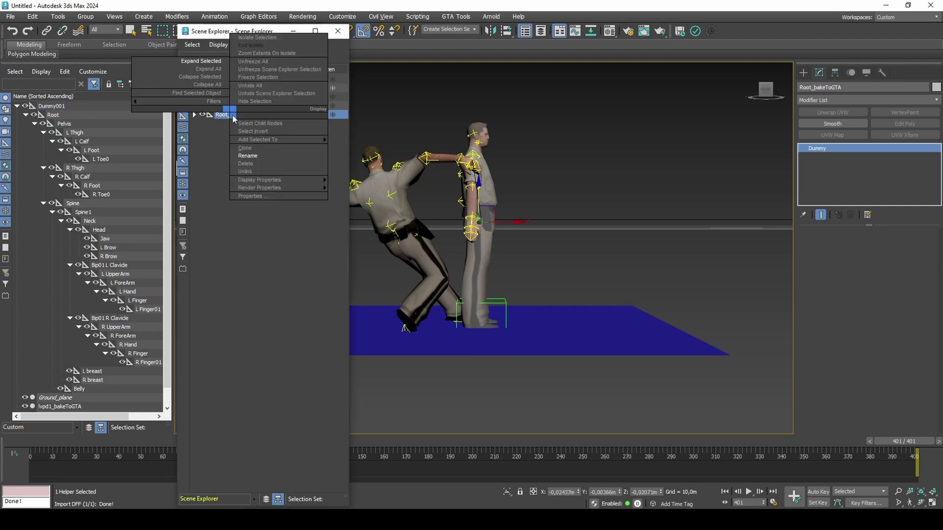
left_click(205, 62)
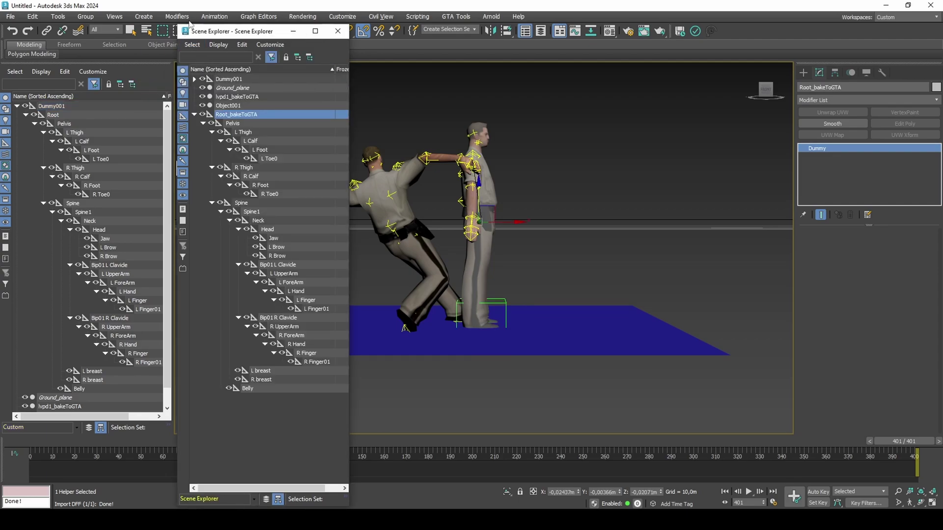
left_click(215, 16)
Float the Constraints panel beside the bone lists and return to frame 0.
mouse_move(258, 71)
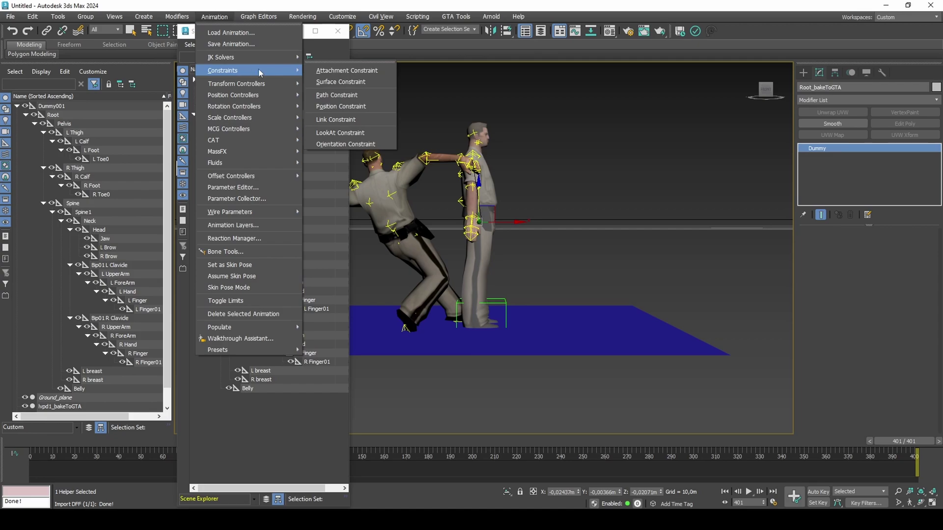
left_click(335, 63)
left_click_drag(331, 59, 139, 267)
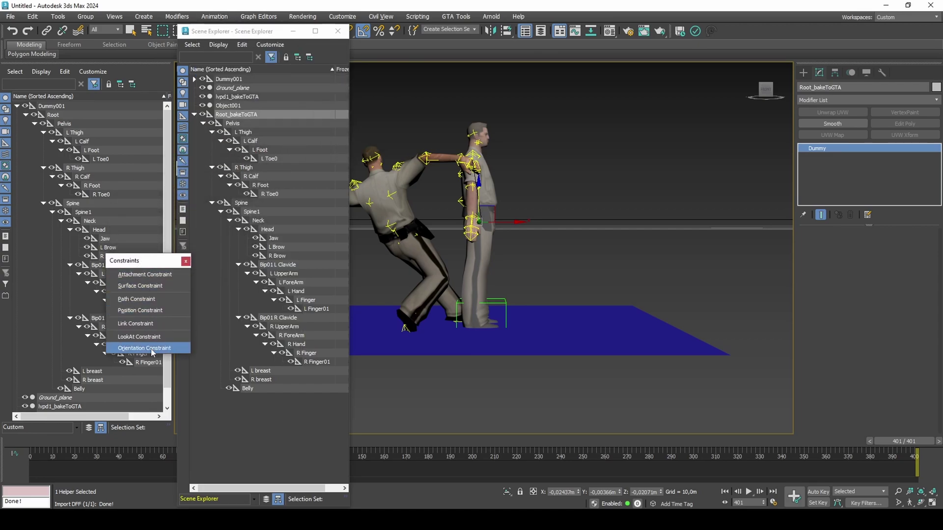
left_click(28, 441)
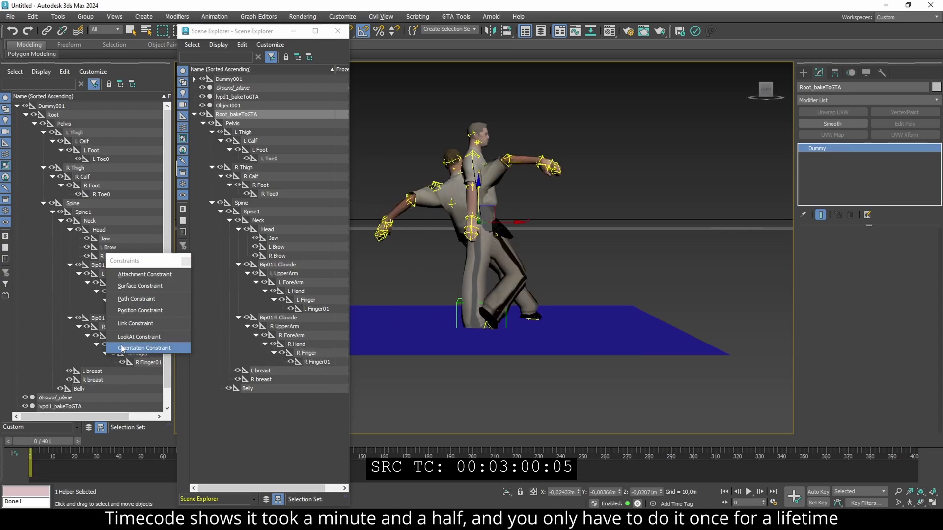
Orientation-constrain the pelvis, spine, Spine1, neck and head bake bones to their matching bones.
left_click(121, 348)
left_click(53, 115)
left_click(236, 125)
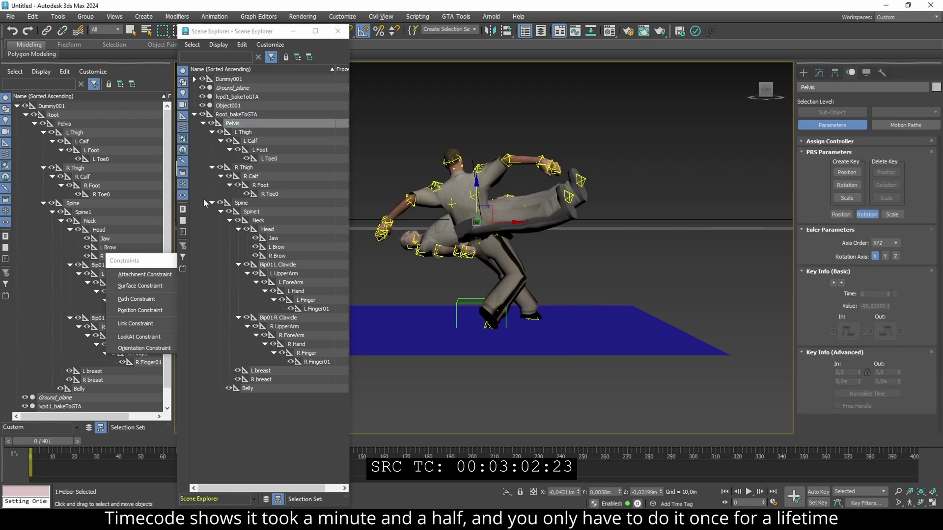
left_click(122, 348)
left_click(244, 132)
left_click(121, 349)
left_click(251, 141)
left_click(122, 348)
left_click(260, 150)
left_click(122, 348)
left_click(244, 168)
left_click(122, 348)
left_click(251, 176)
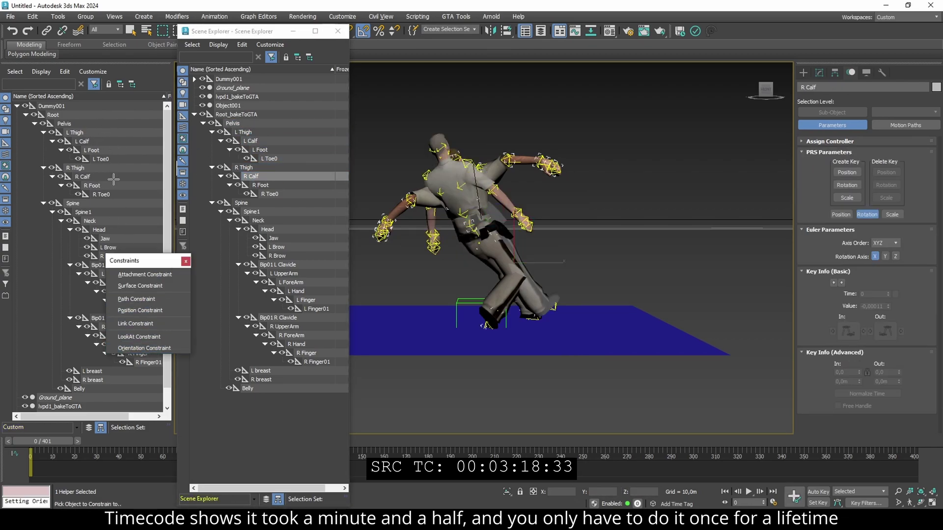
left_click(122, 348)
left_click(241, 203)
left_click(122, 348)
left_click(251, 212)
left_click(122, 348)
left_click(267, 230)
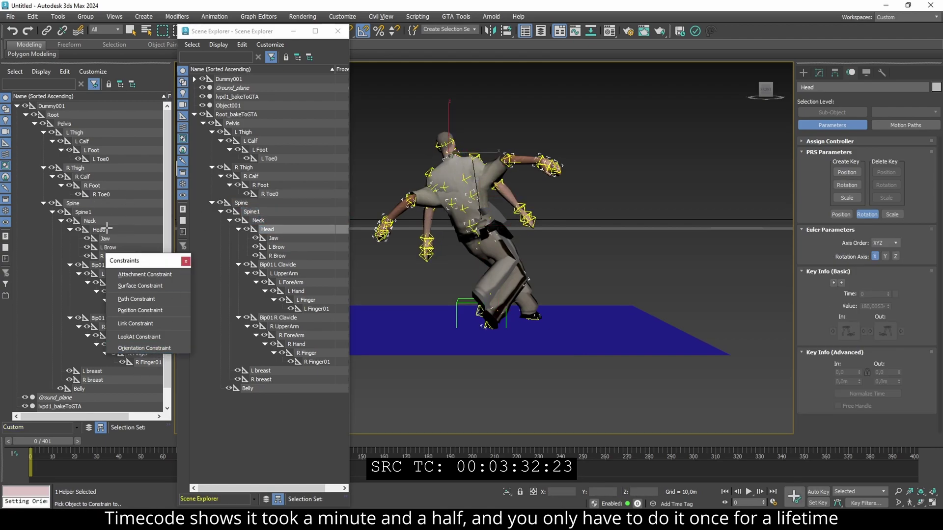
left_click(122, 348)
left_click(277, 247)
Orientation-constrain the brow and left arm bones, through L Finger01, to their matches.
left_click_drag(133, 260, 124, 144)
left_click(135, 231)
left_click(278, 256)
left_click(278, 265)
left_click(136, 232)
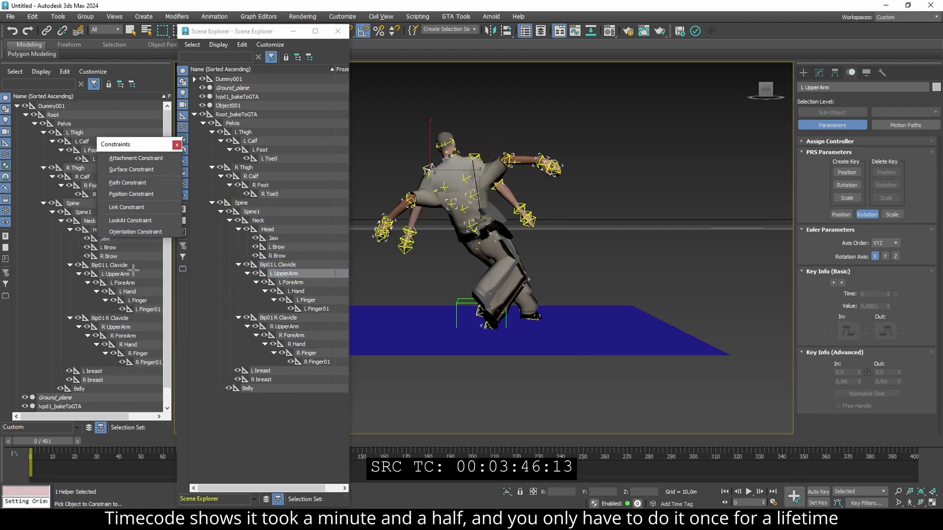
left_click(114, 265)
left_click(284, 273)
left_click(136, 231)
left_click(117, 274)
left_click(308, 308)
left_click(136, 232)
Orientation-constrain the right arm bones, R Finger, R Finger01 and Belly to their matches.
left_click(147, 309)
left_click(278, 317)
left_click(287, 327)
left_click(292, 336)
left_click(296, 344)
left_click(306, 353)
left_click(136, 232)
left_click(140, 354)
left_click(300, 362)
left_click(135, 232)
left_click(147, 363)
left_click(247, 388)
left_click(136, 232)
left_click(105, 388)
Give Root_bakeToGTA orientation and position constraints targeting Root.
left_click(240, 115)
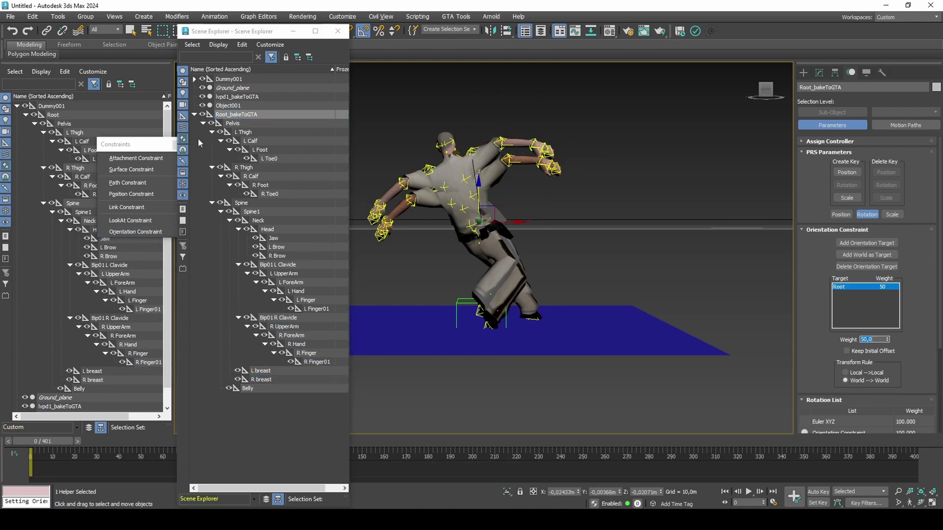
left_click(135, 231)
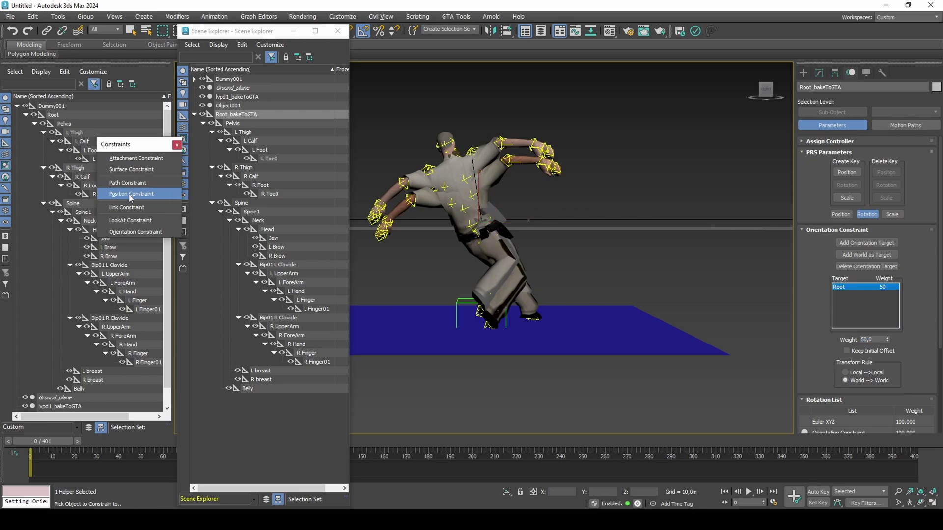
left_click(63, 115)
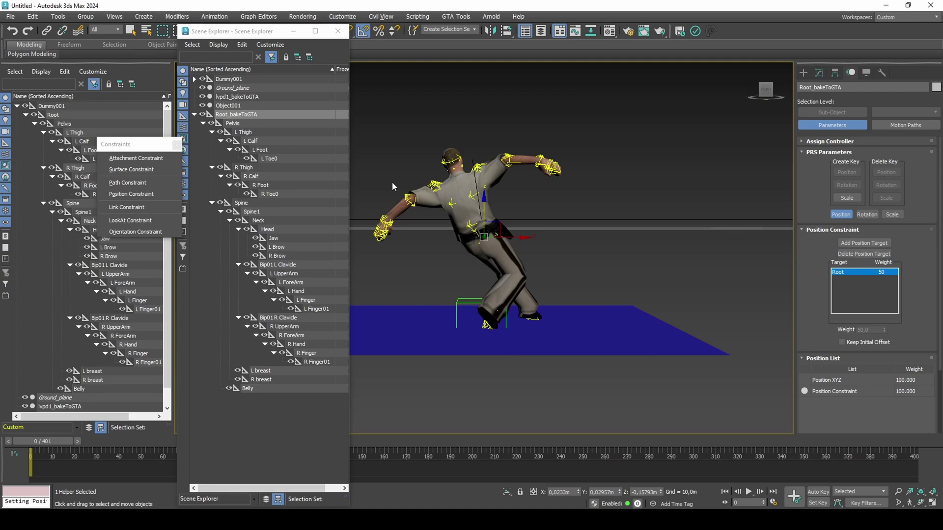
Save the scene over 'Mixamo to MTA conversion scene with constraints.max'.
key("ctrl+s")
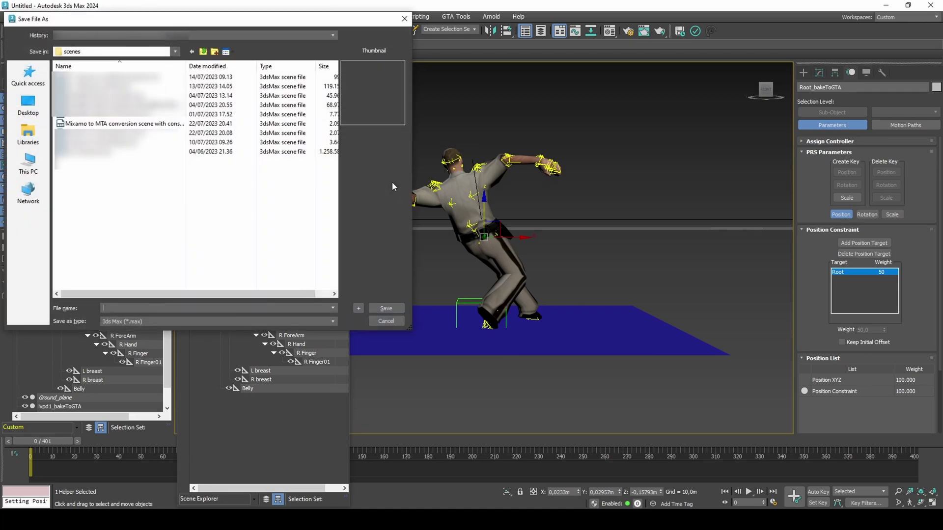
double_click(161, 124)
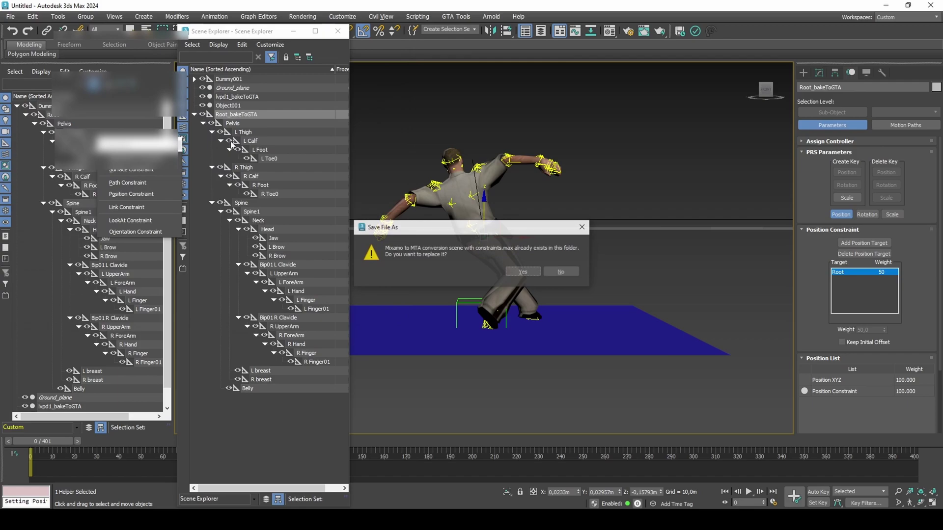
left_click(522, 272)
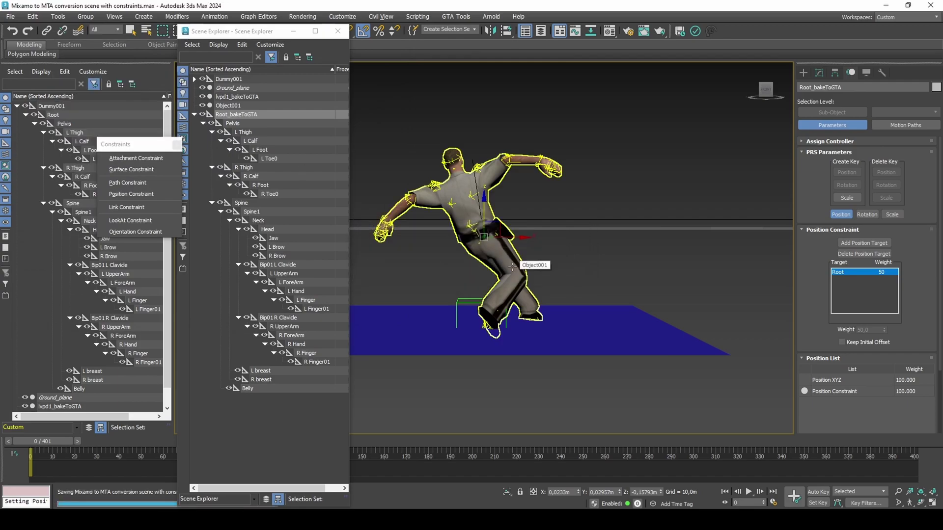
double_click(290, 114)
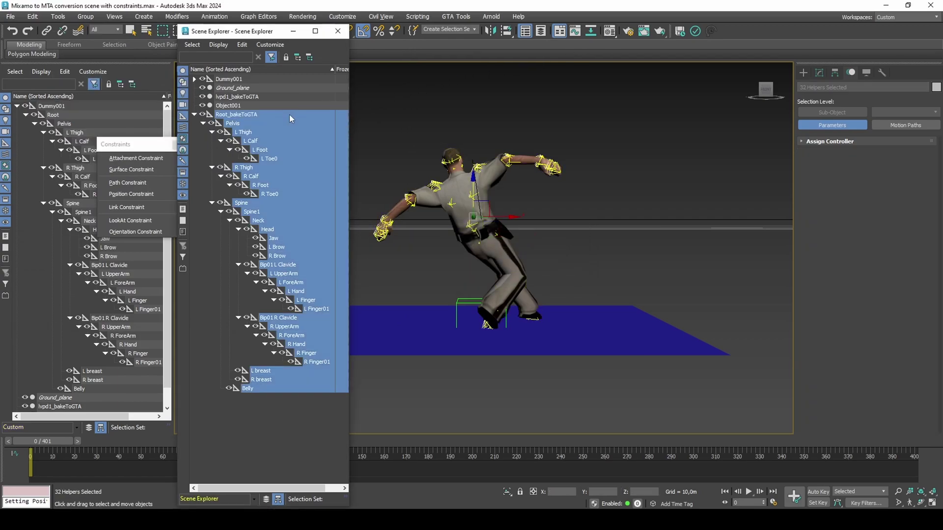
Set the bake end time to 401 and collapse all bones' rotations into keys.
left_click(902, 123)
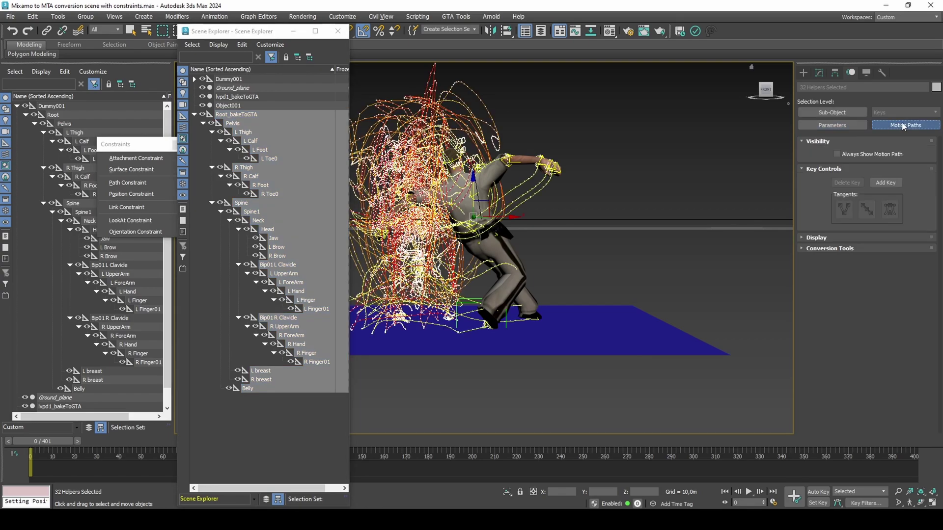
left_click(835, 248)
double_click(876, 281)
type("401")
key("Tab")
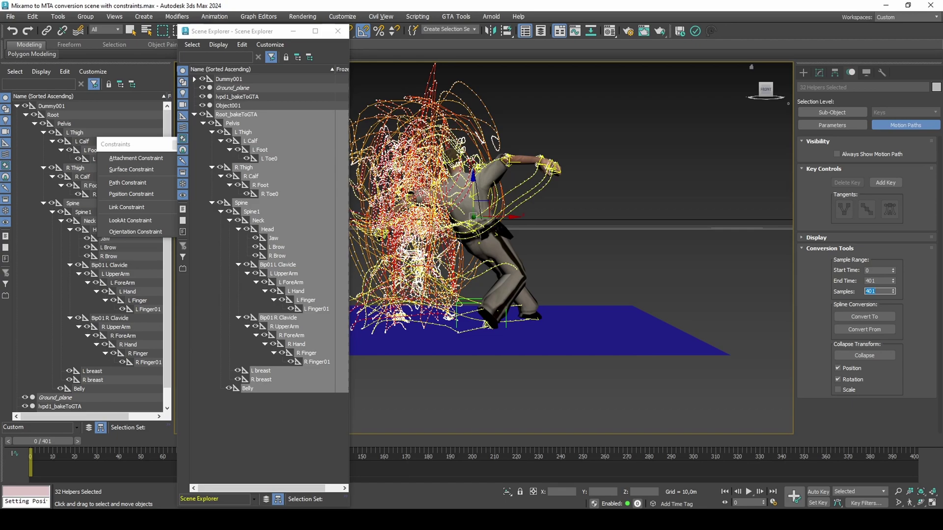
left_click(852, 368)
left_click(864, 356)
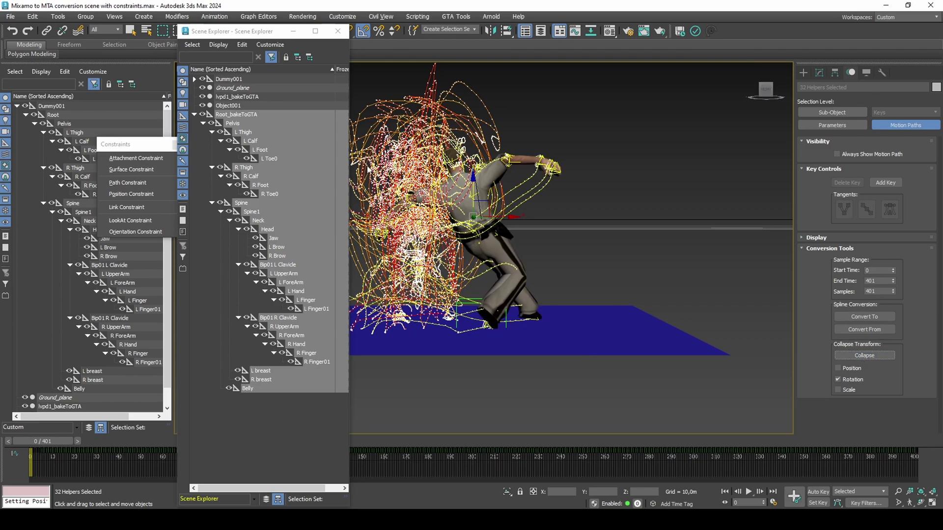
Collapse only Root_bakeToGTA's position into keys, leaving rotation out.
left_click(248, 115)
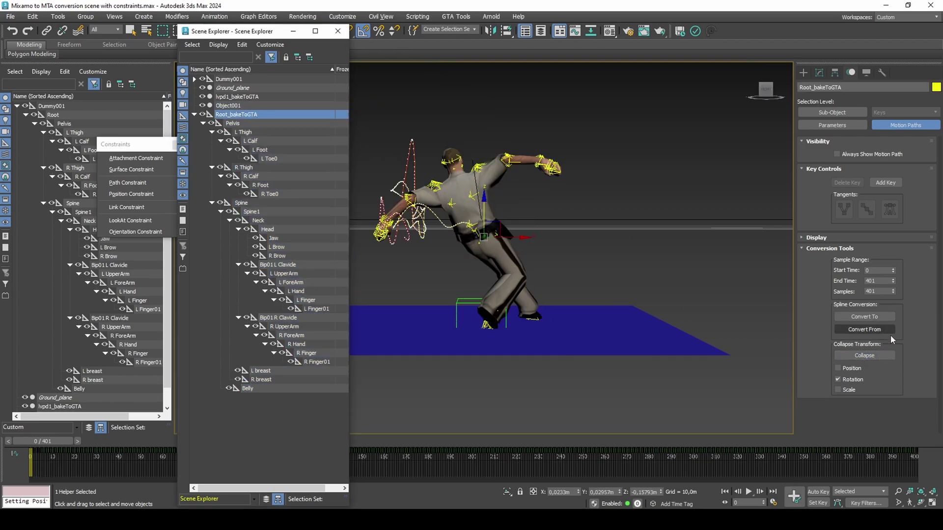
left_click(852, 368)
left_click(853, 379)
left_click(865, 356)
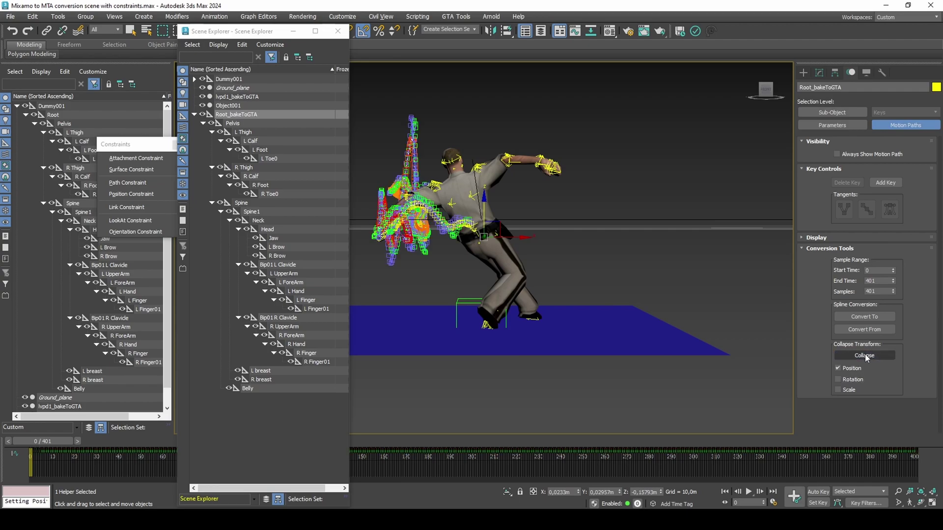
left_click(338, 31)
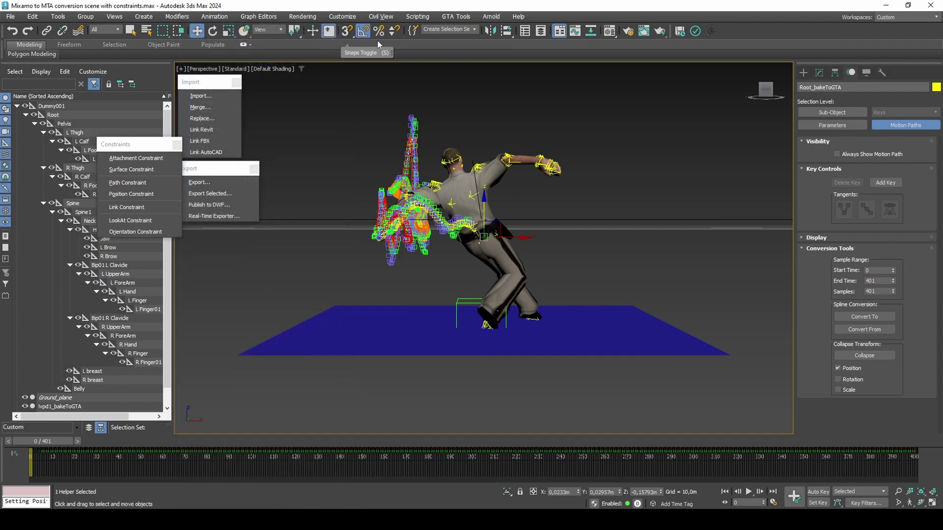
Load airport.ifp as a template in the IFP IO tool.
left_click(882, 72)
left_click(866, 316)
left_click_drag(39, 22, 208, 81)
left_click(224, 121)
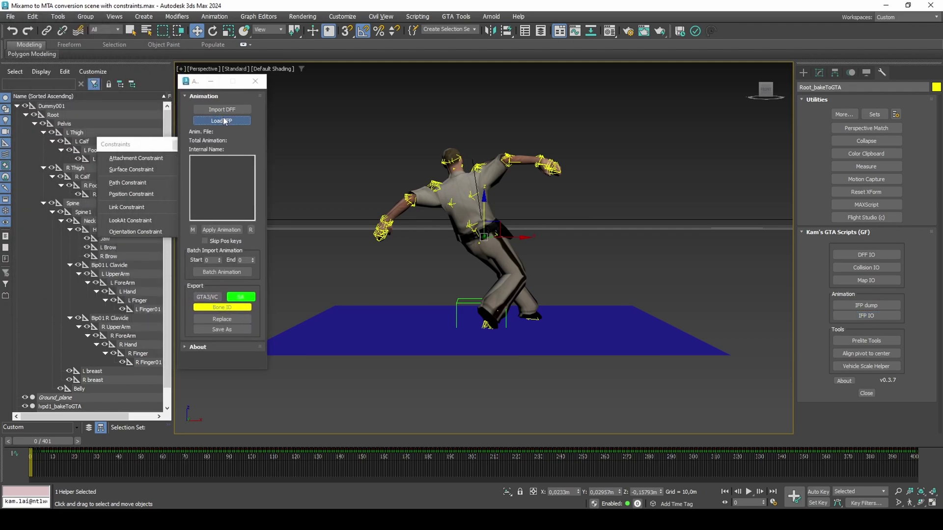
double_click(158, 77)
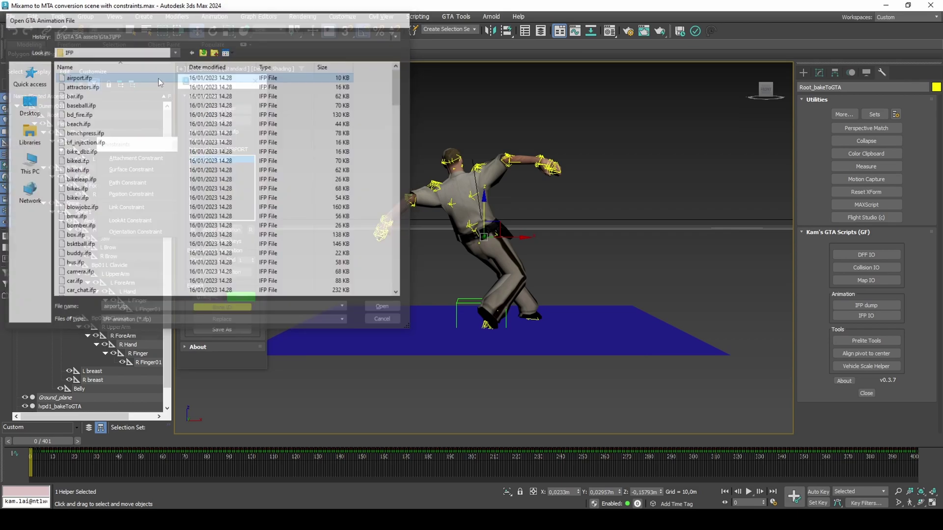
Export the Root_bakeToGTA hierarchy's animation over custom.ifp, confirming the replacement.
double_click(82, 405)
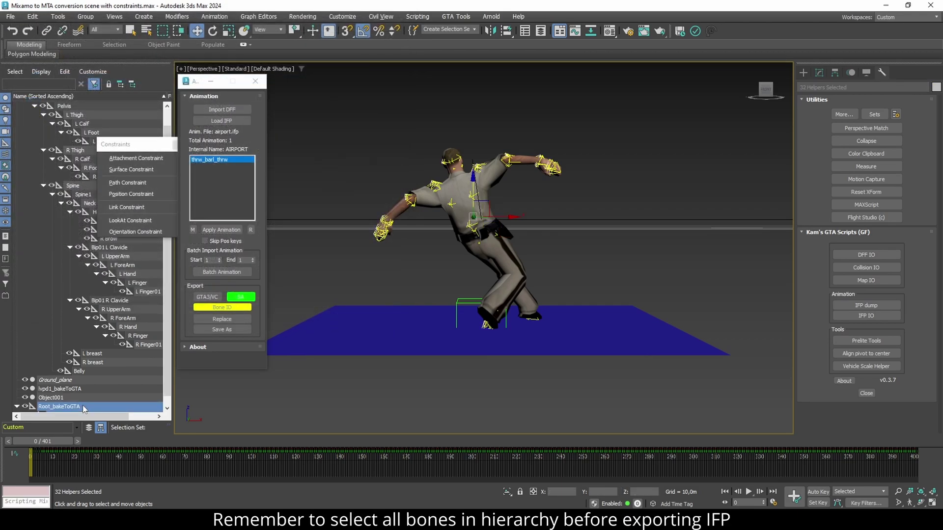
left_click(232, 329)
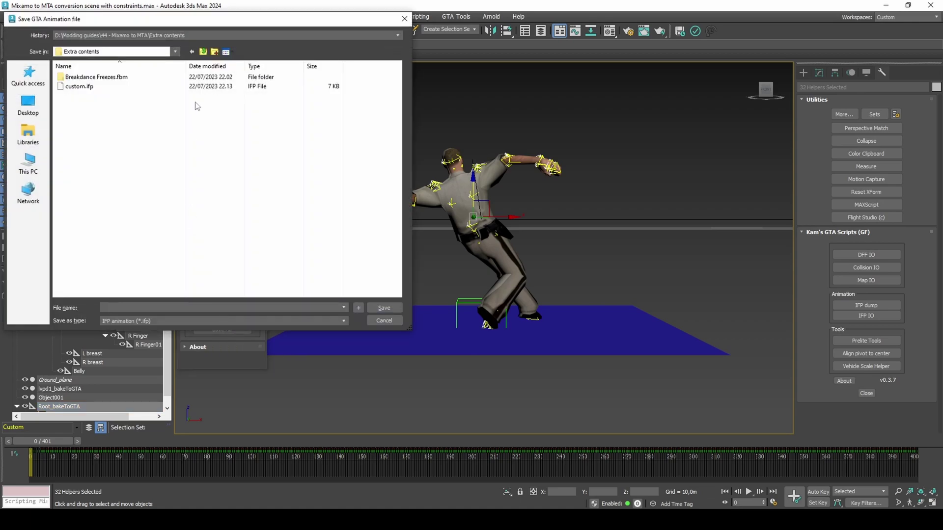
double_click(199, 86)
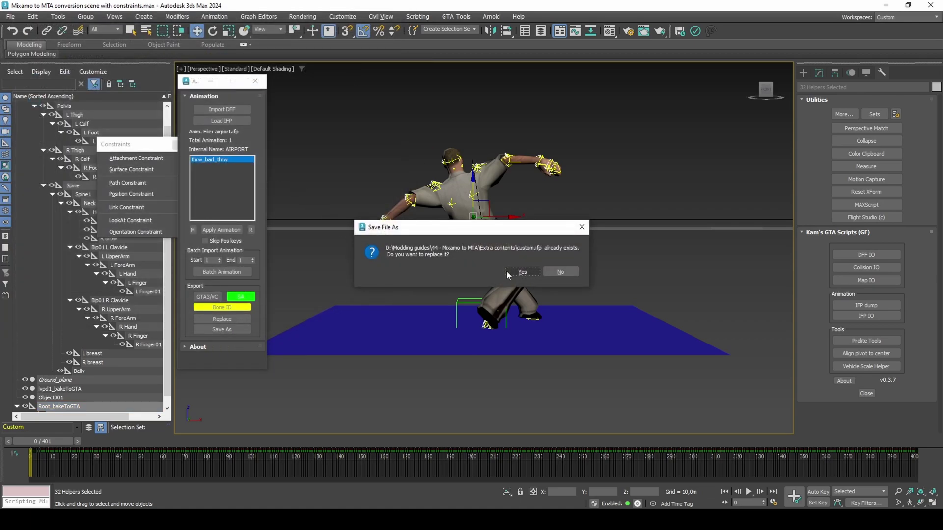
left_click(507, 272)
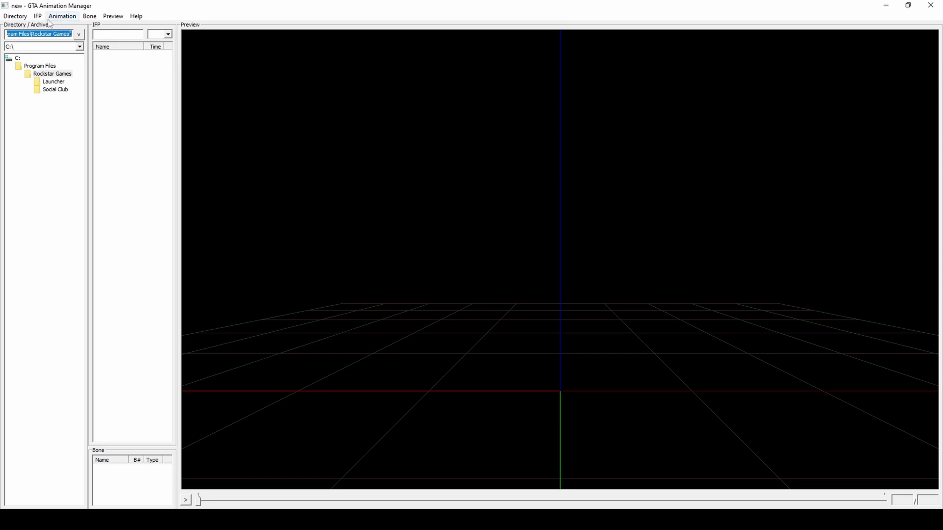
Open custom.ifp in GTA Animation Manager.
left_click(38, 16)
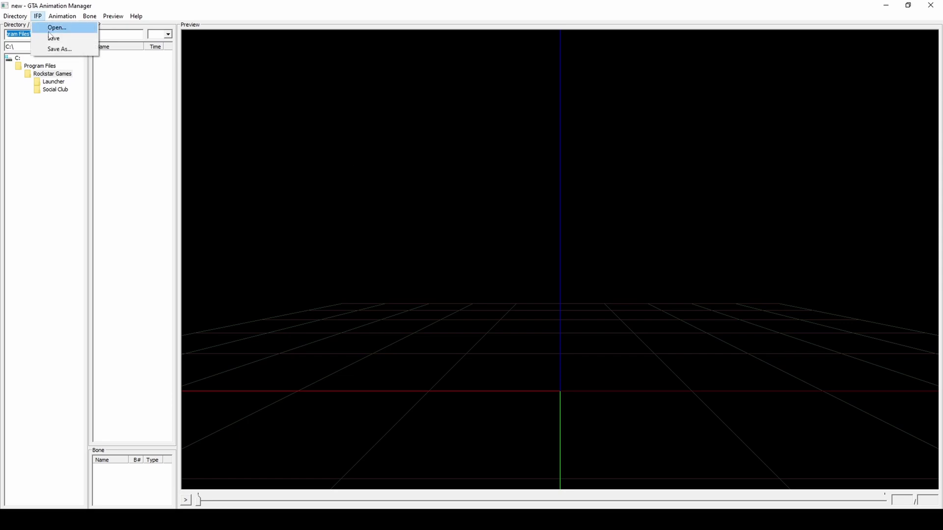
left_click(53, 23)
double_click(153, 104)
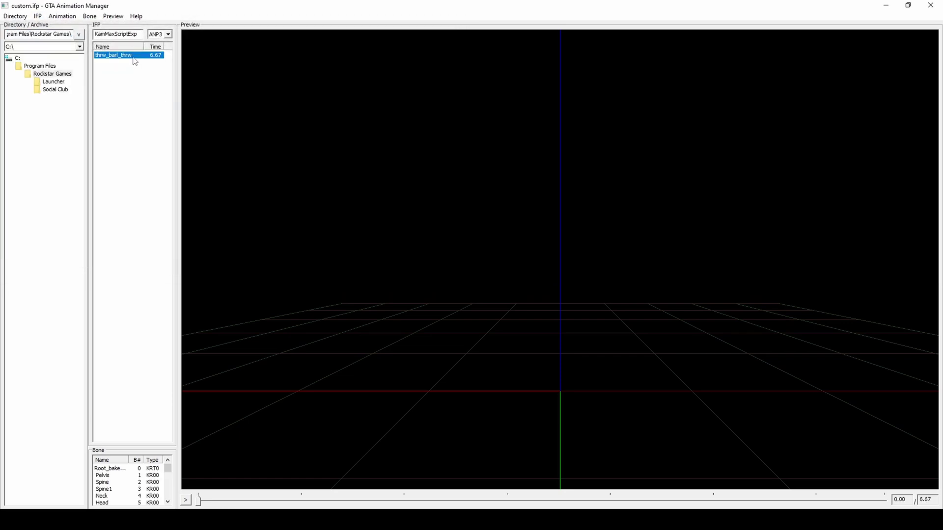
Duplicate thrw_barl_thrw into four entries through thrw_barl_thrw3 and save custom.ifp.
right_click(141, 67)
left_click(148, 69)
right_click(134, 57)
left_click(157, 80)
right_click(137, 69)
left_click(140, 80)
right_click(141, 79)
left_click(142, 93)
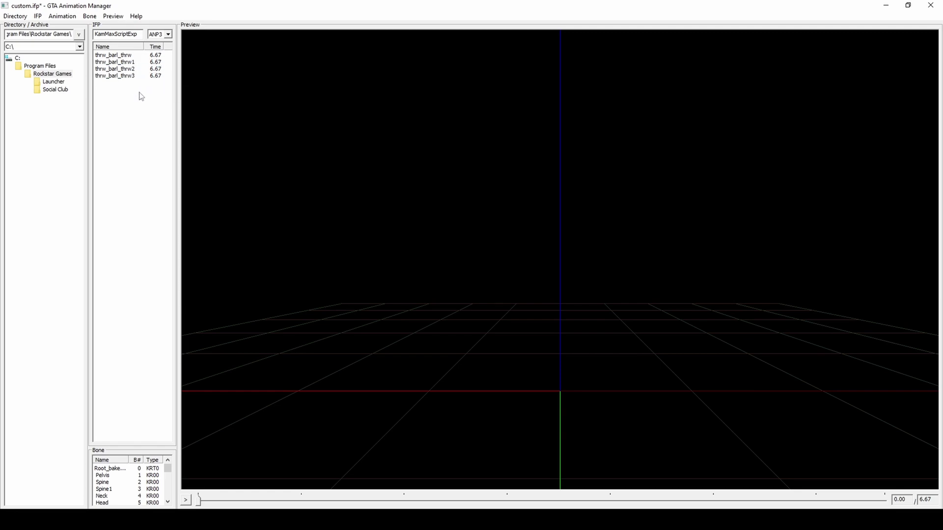
left_click(42, 20)
left_click(49, 38)
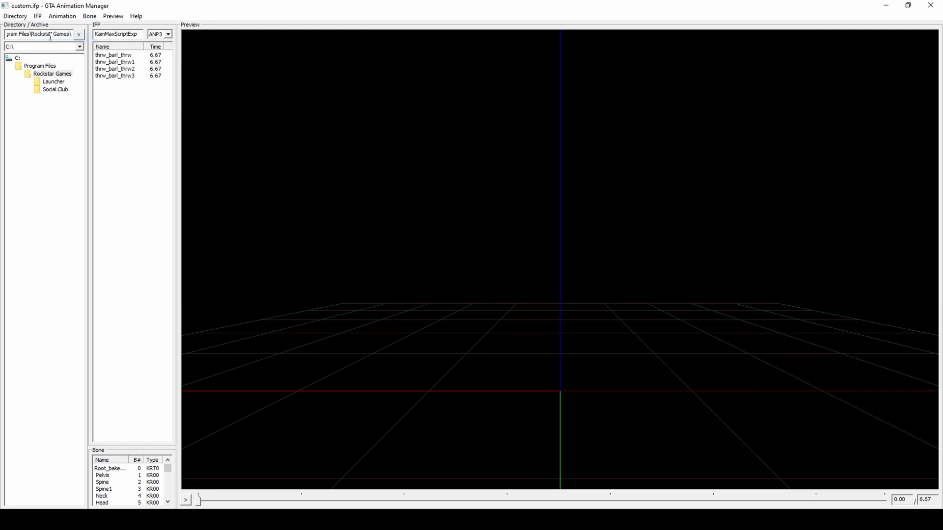